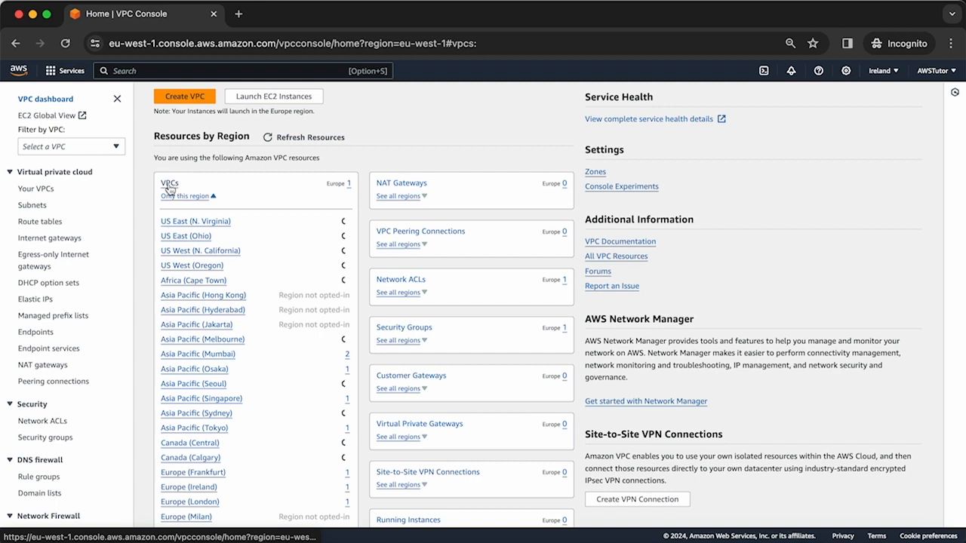
# Open the list of VPCs and view the details of the default VPC in an enlarged details pane
pyautogui.click(170, 185)
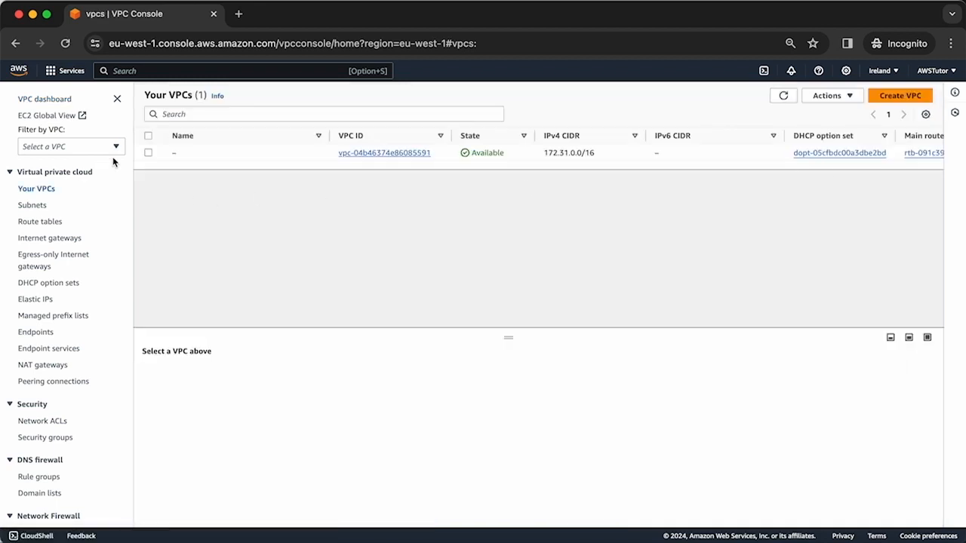
pyautogui.click(146, 152)
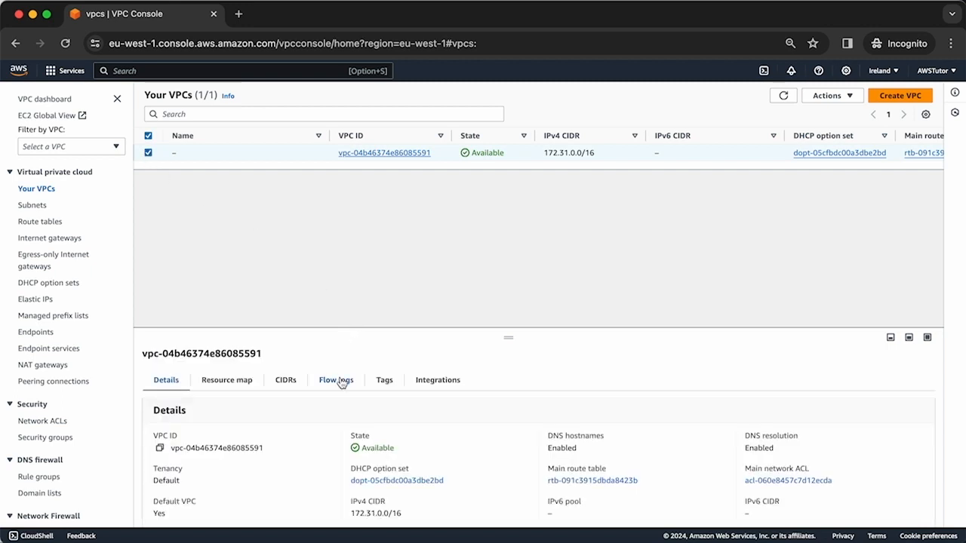
pyautogui.moveTo(515, 339); pyautogui.dragTo(502, 287)
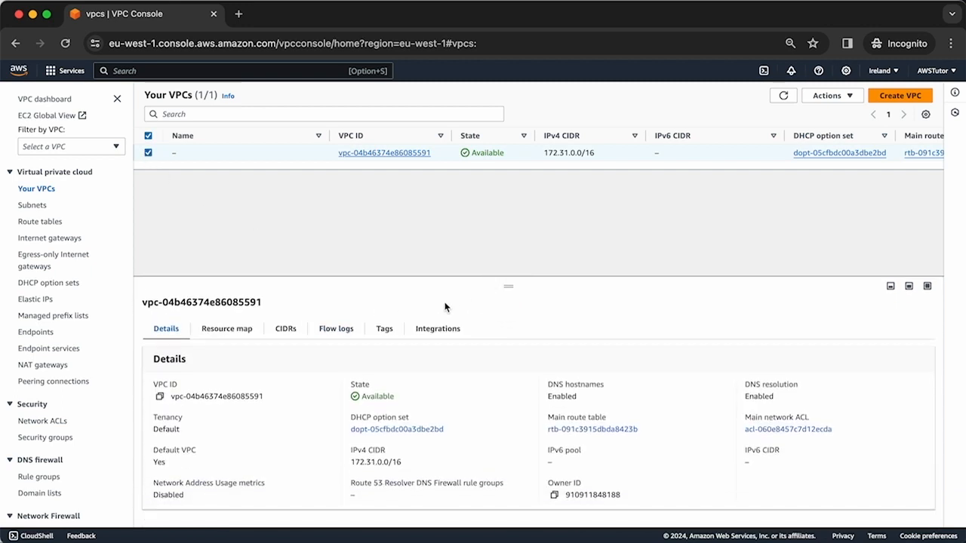
# Examine the routes in the default VPC's main route table
pyautogui.click(612, 429)
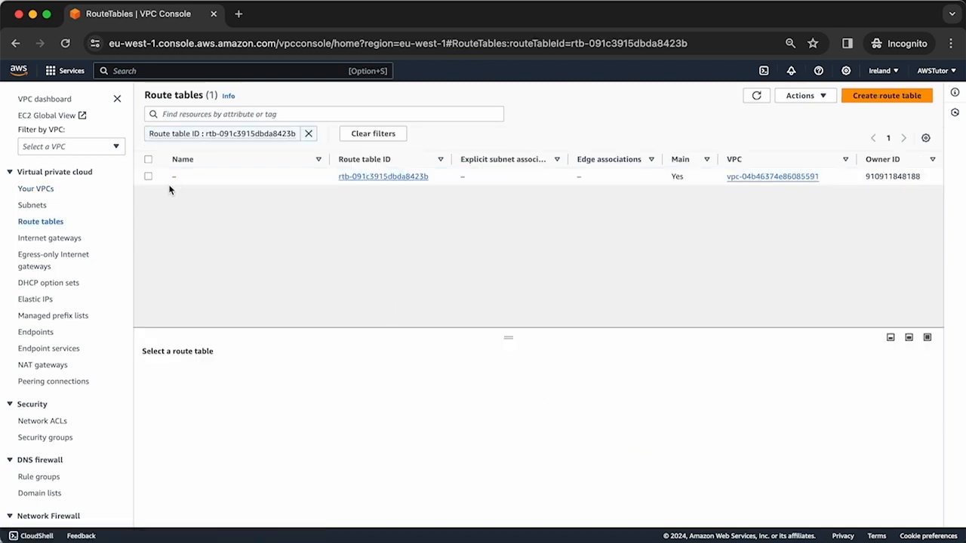
pyautogui.click(148, 177)
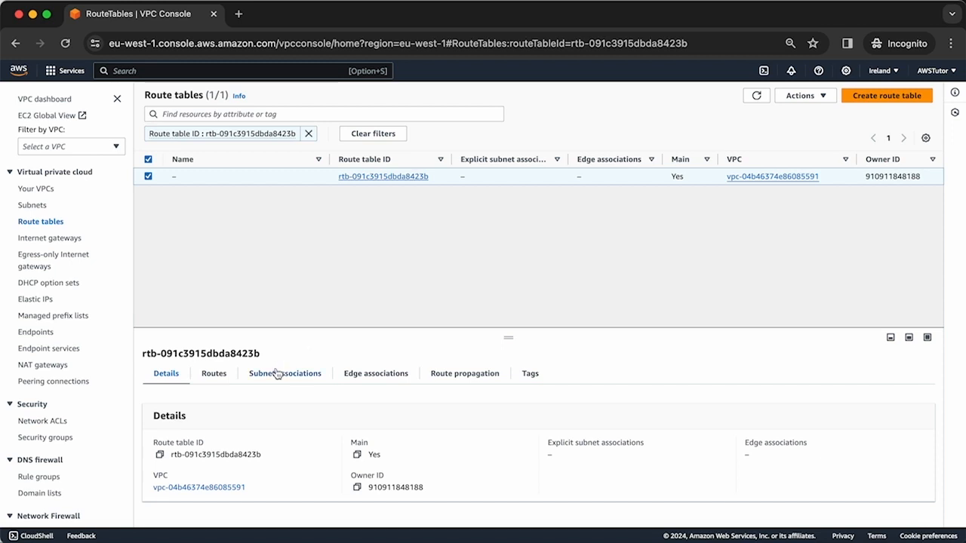
pyautogui.click(222, 373)
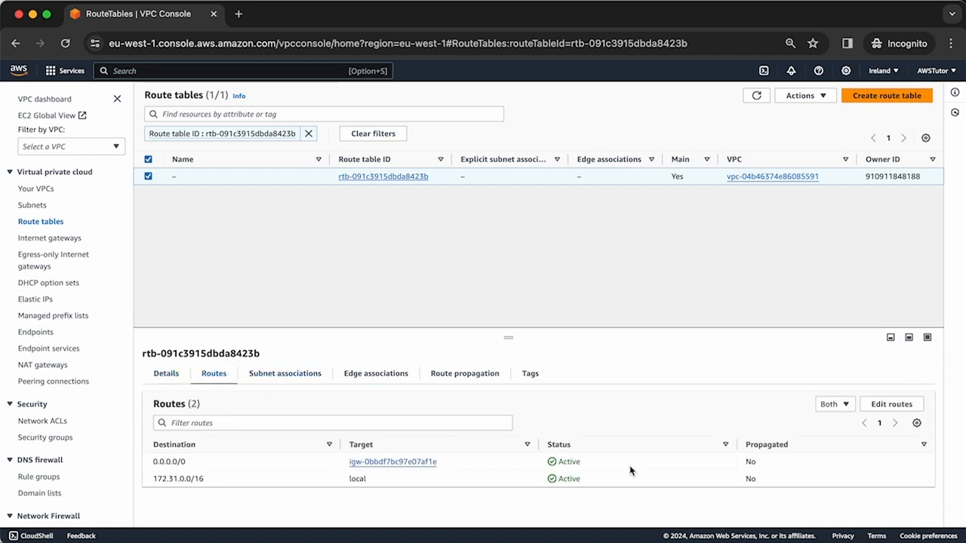
# Start creating a new VPC without additional resources and give it the name tag app-vpc
pyautogui.click(42, 188)
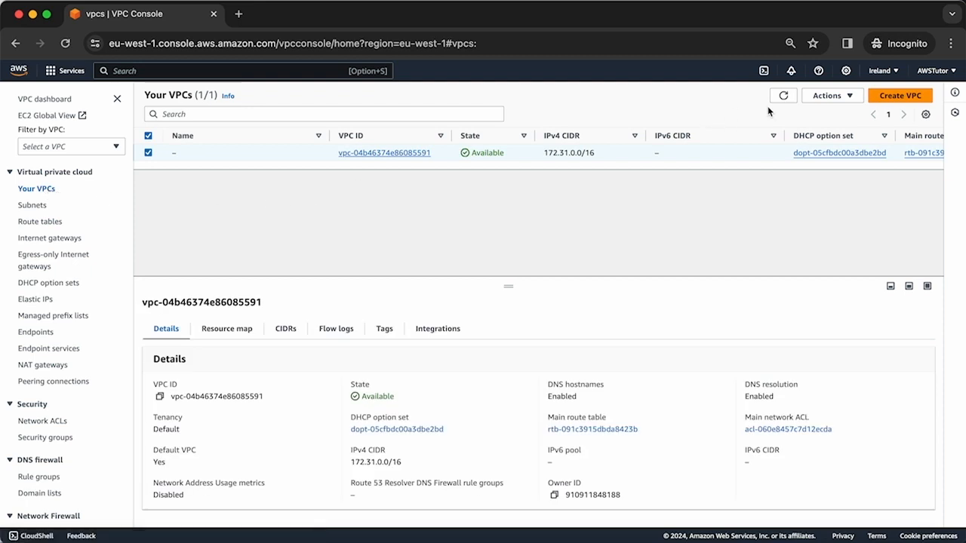
pyautogui.click(894, 96)
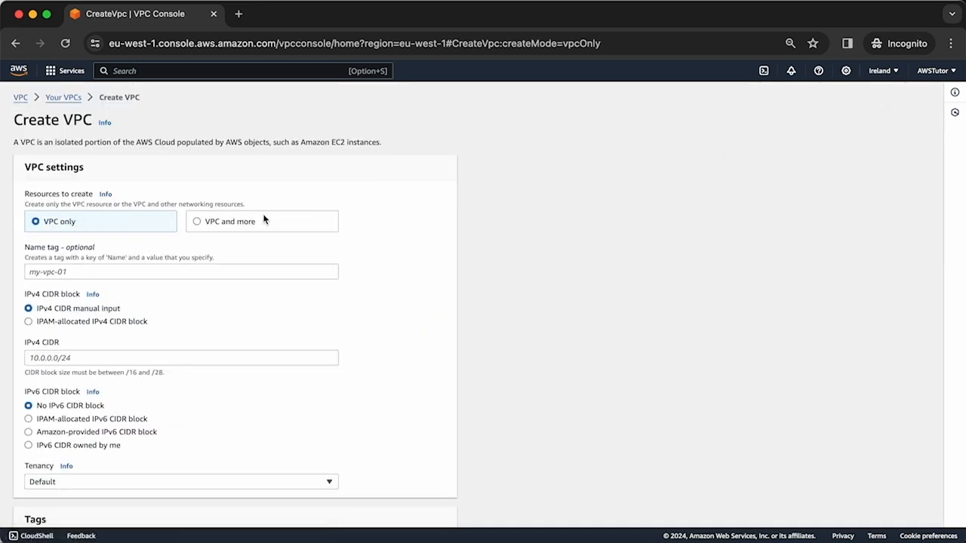
pyautogui.click(167, 272)
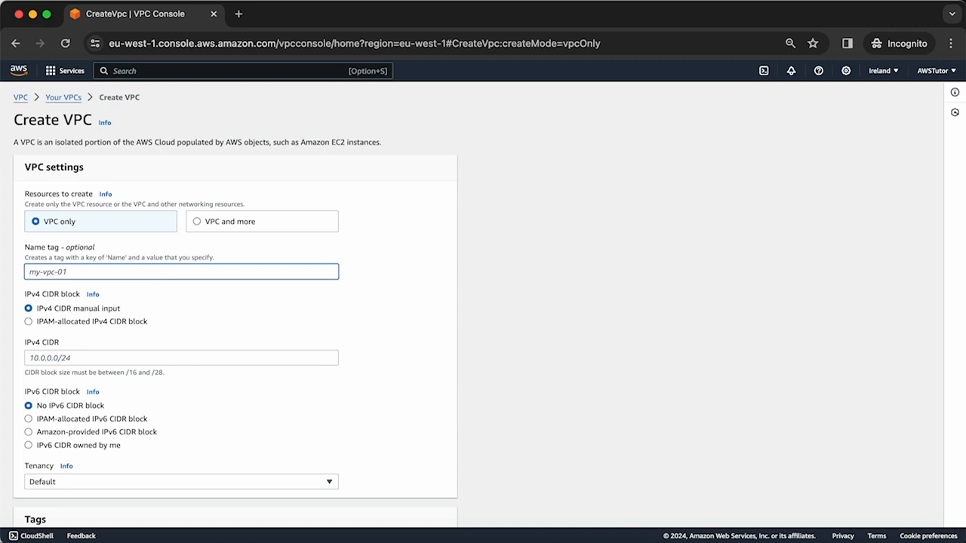
pyautogui.write('app-vpc')
pyautogui.click(136, 324)
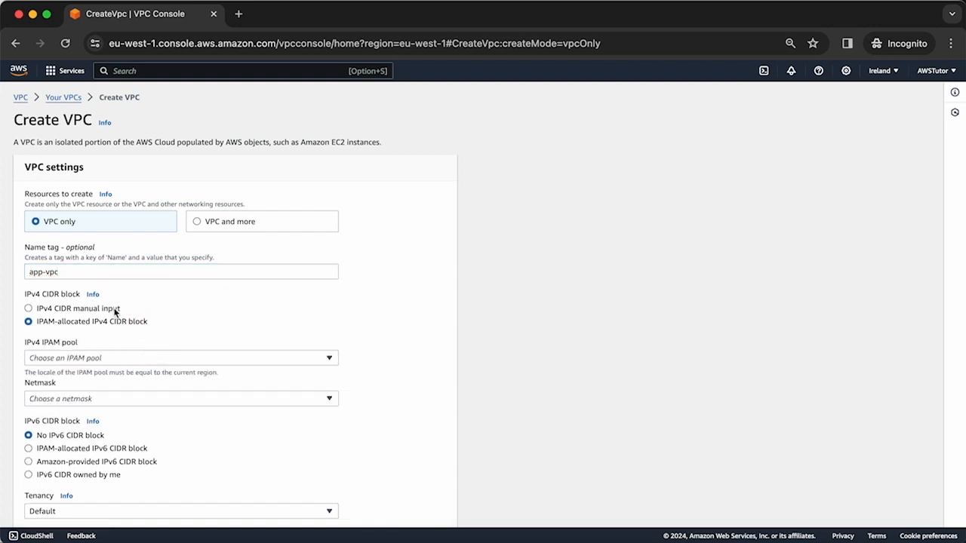
pyautogui.click(134, 361)
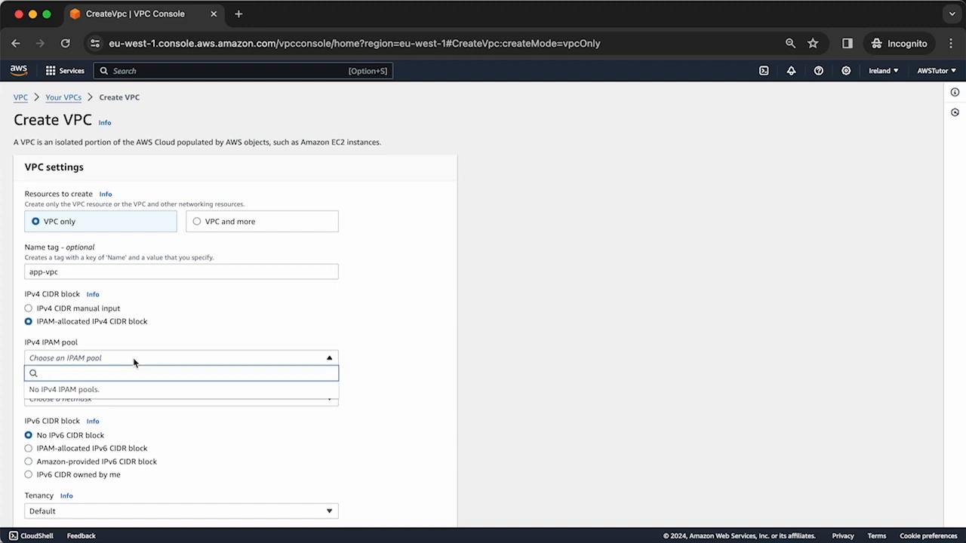
pyautogui.click(133, 361)
pyautogui.click(81, 309)
# Set the new VPC's IPv4 CIDR to 10.0.0.0/24 and create it with no IPv6 block and default tenancy
pyautogui.click(103, 357)
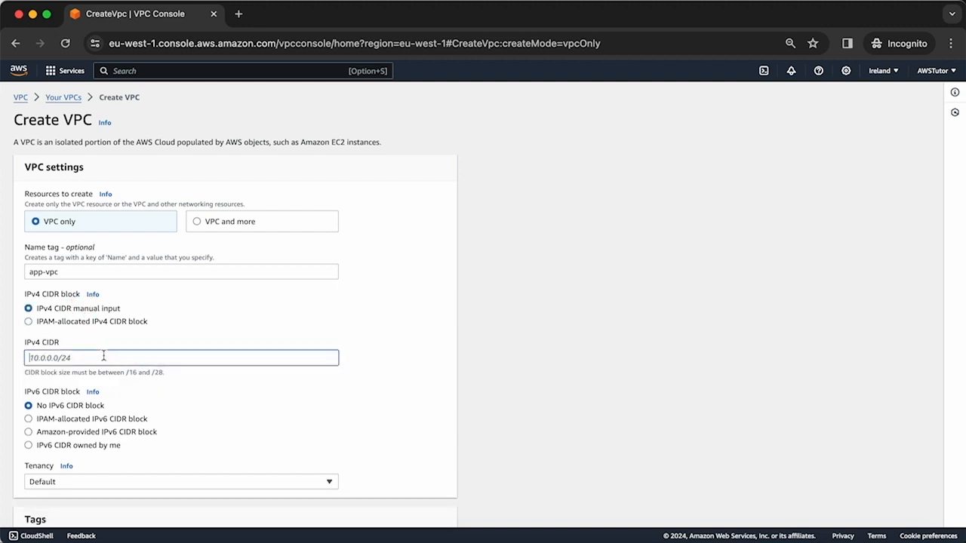
pyautogui.write('10.0.0.0/24')
pyautogui.click(162, 388)
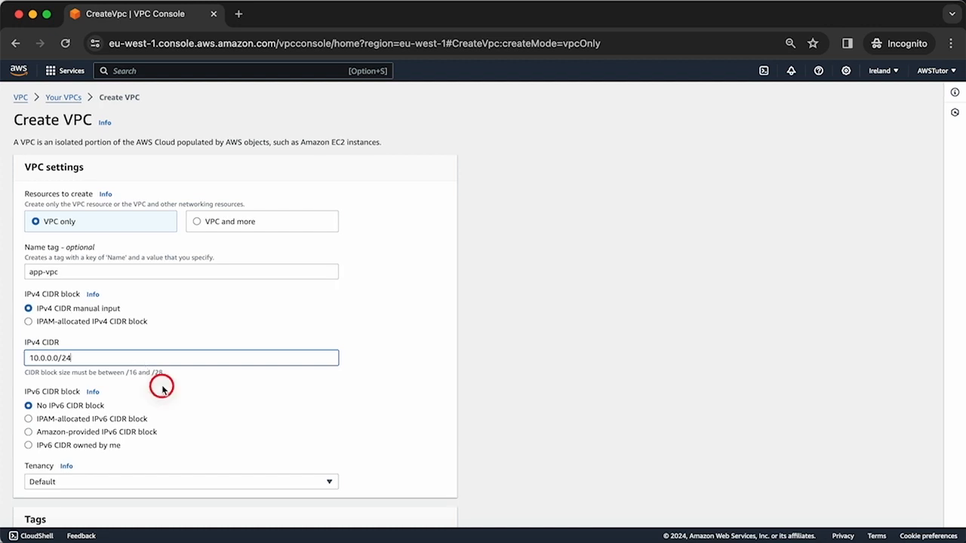
pyautogui.scroll(-2, 161, 385)
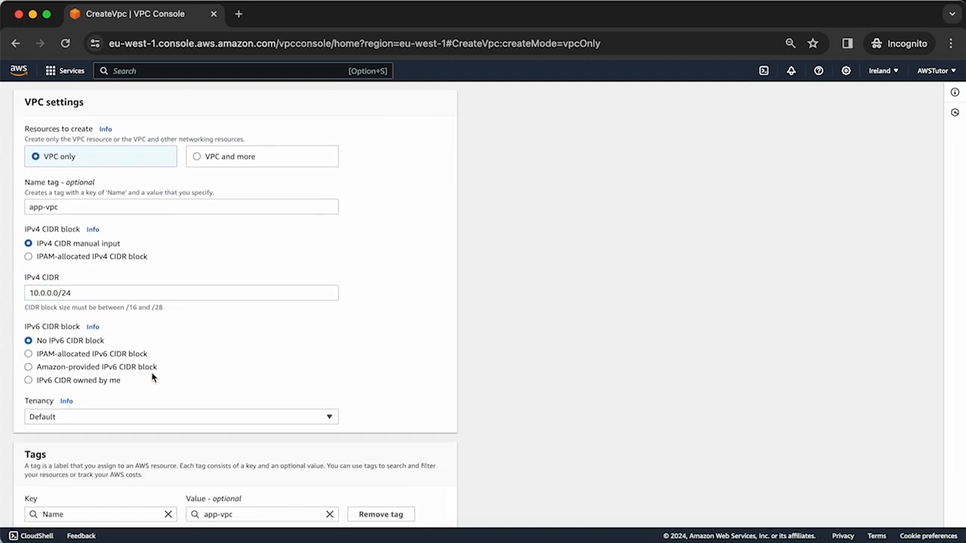
pyautogui.scroll(-2, 152, 377)
pyautogui.click(137, 346)
pyautogui.click(169, 351)
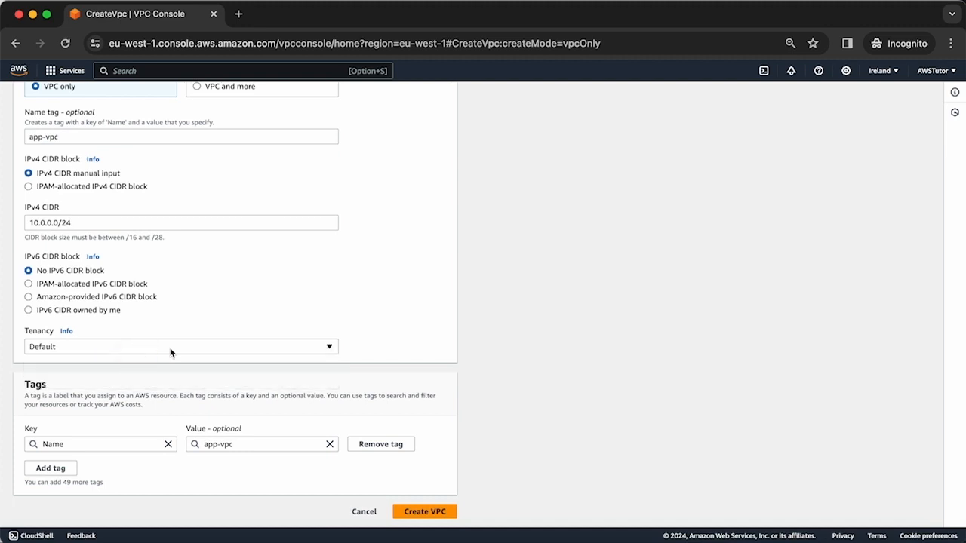
pyautogui.click(417, 513)
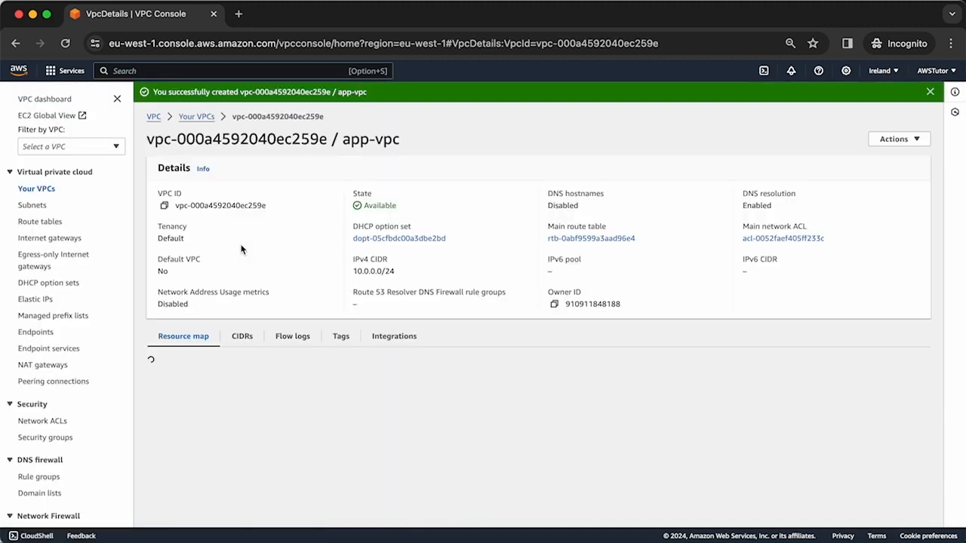
# Return to the VPC list and open the transit gateways page
pyautogui.click(196, 116)
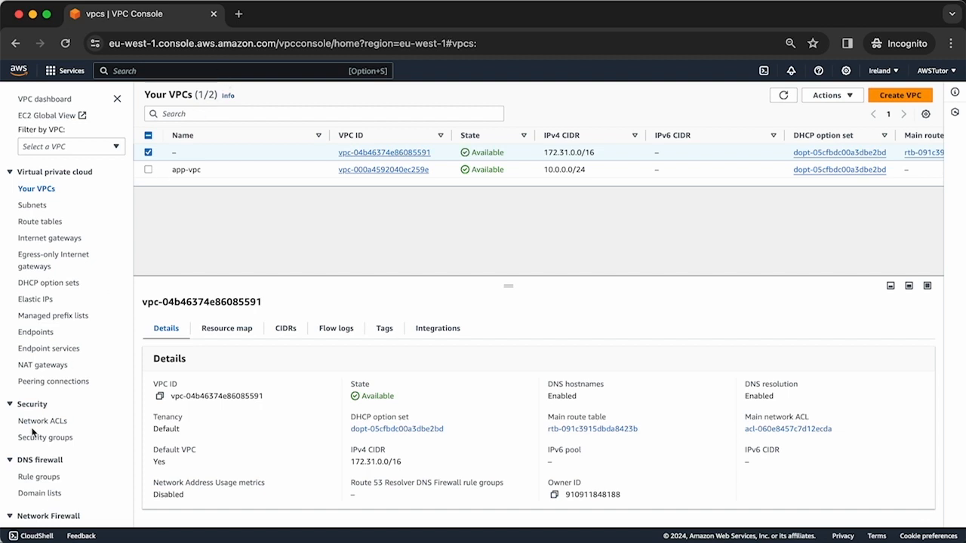
pyautogui.scroll(-5, 51, 424)
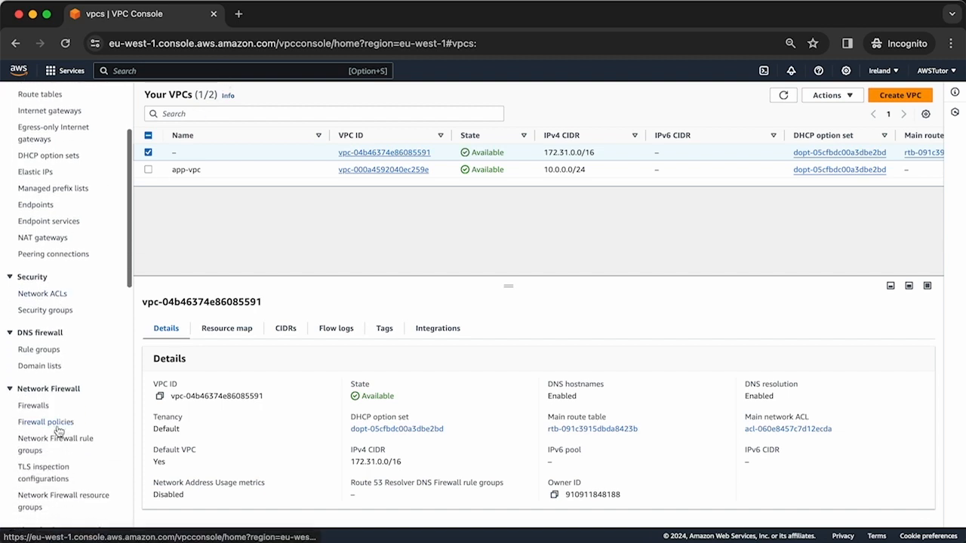
pyautogui.scroll(-5, 58, 431)
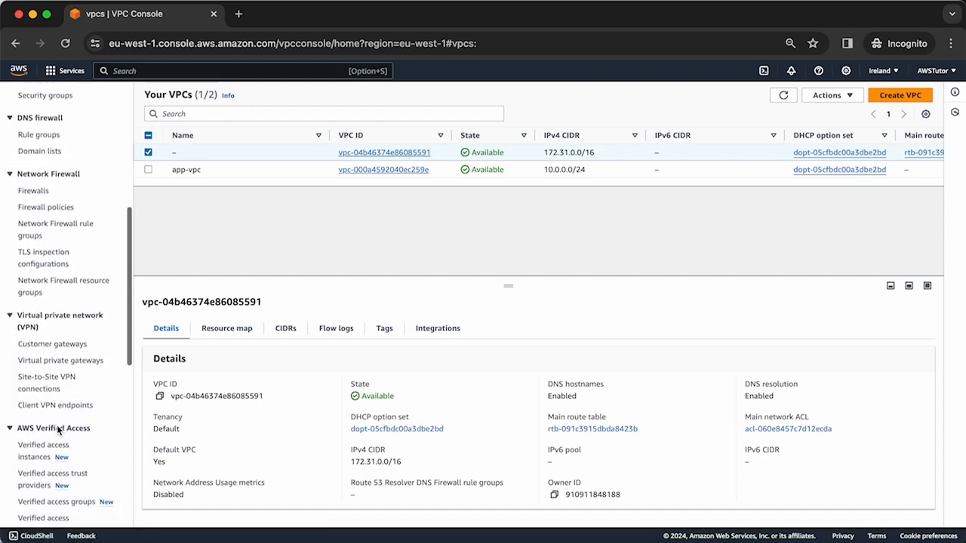
pyautogui.scroll(-4, 58, 431)
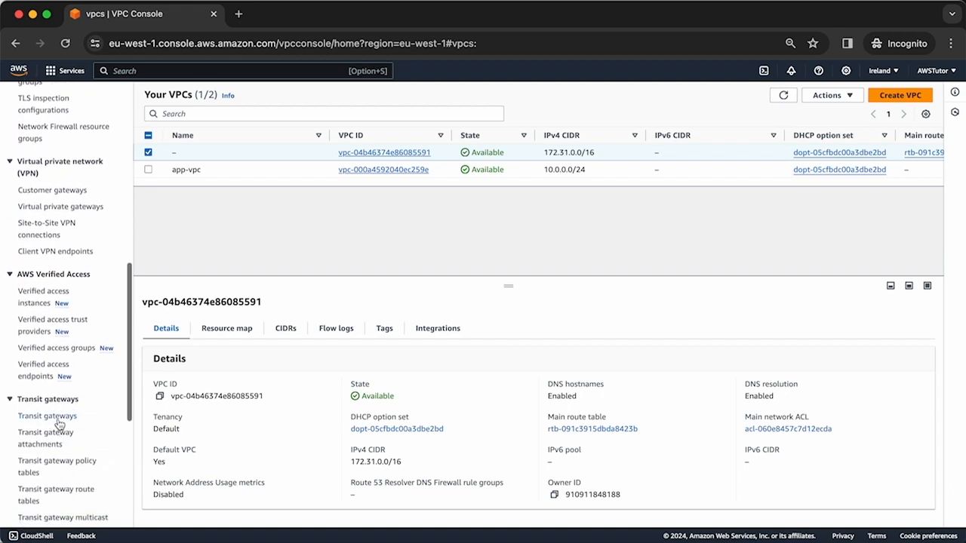
pyautogui.click(47, 416)
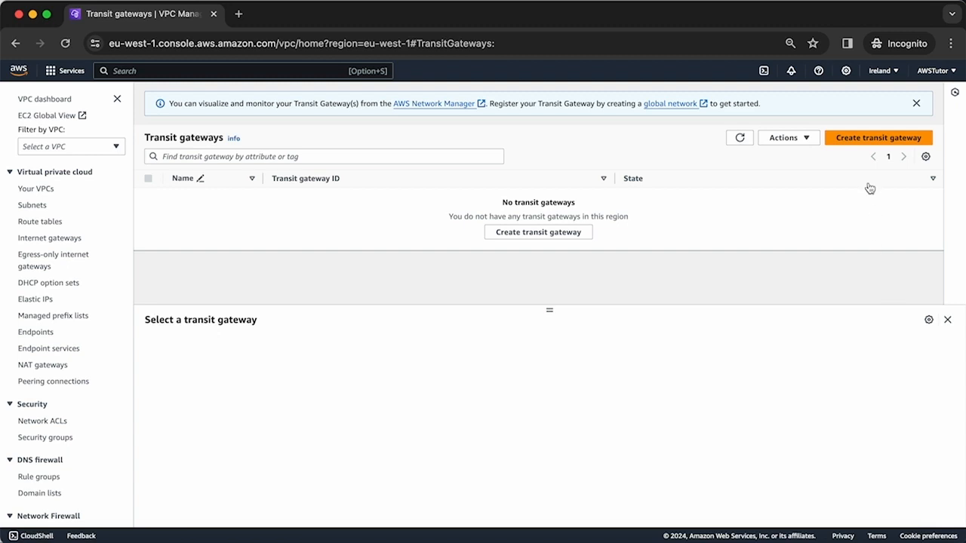
# Create a transit gateway named transit-gateway-nonprod, keeping the default configuration and leaving description, ASN and CIDR empty
pyautogui.click(857, 138)
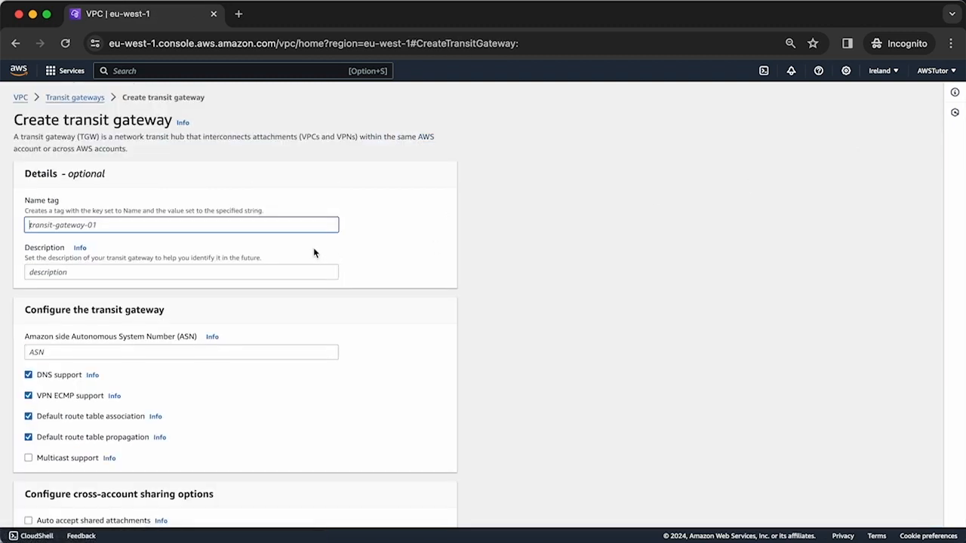
pyautogui.write('transit-gatw')
pyautogui.write('way-nonprod')
pyautogui.scroll(-1, 313, 248)
pyautogui.click(288, 258)
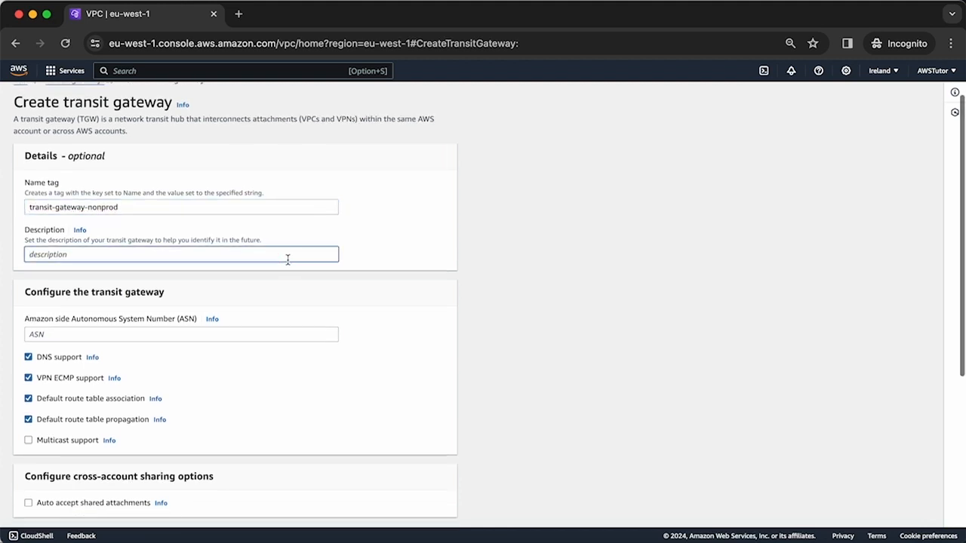
pyautogui.scroll(-3, 287, 259)
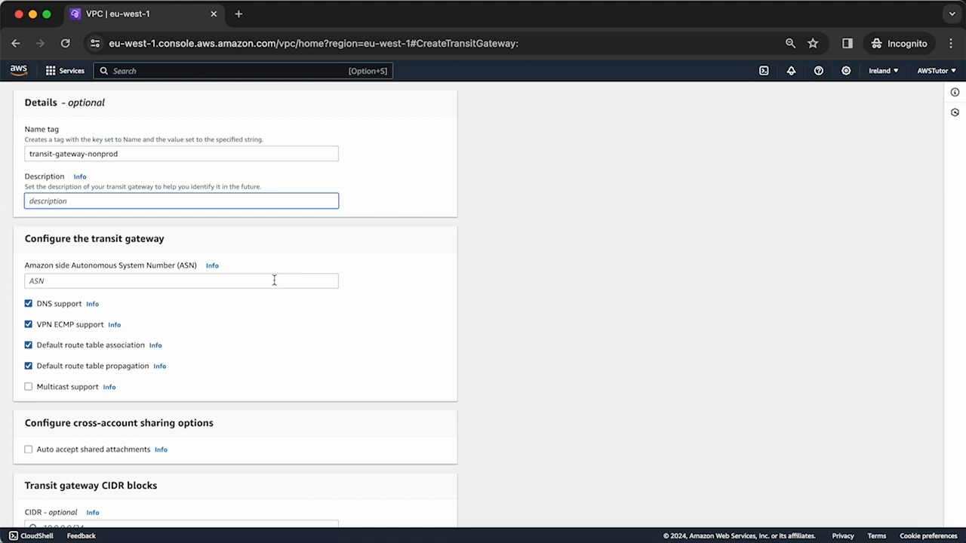
pyautogui.scroll(-5, 274, 280)
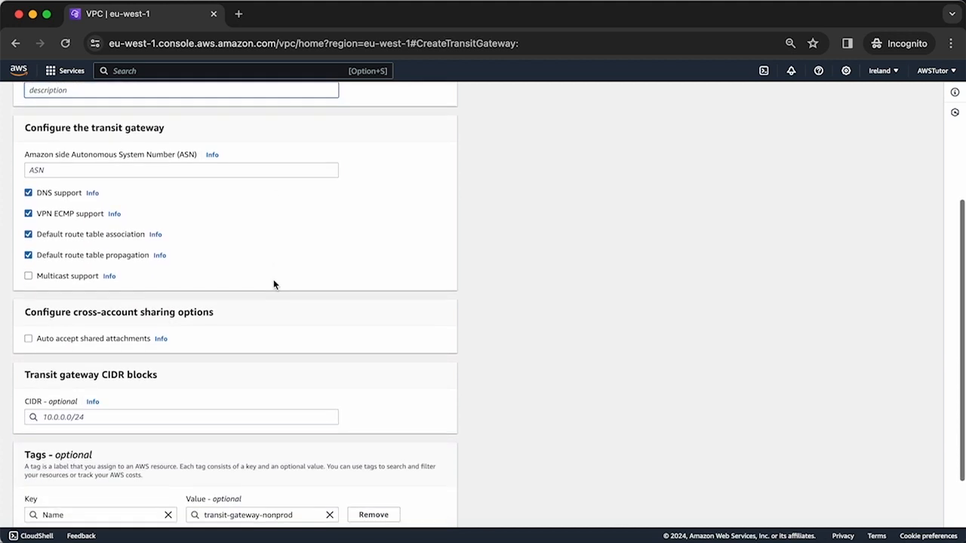
pyautogui.scroll(-3, 274, 284)
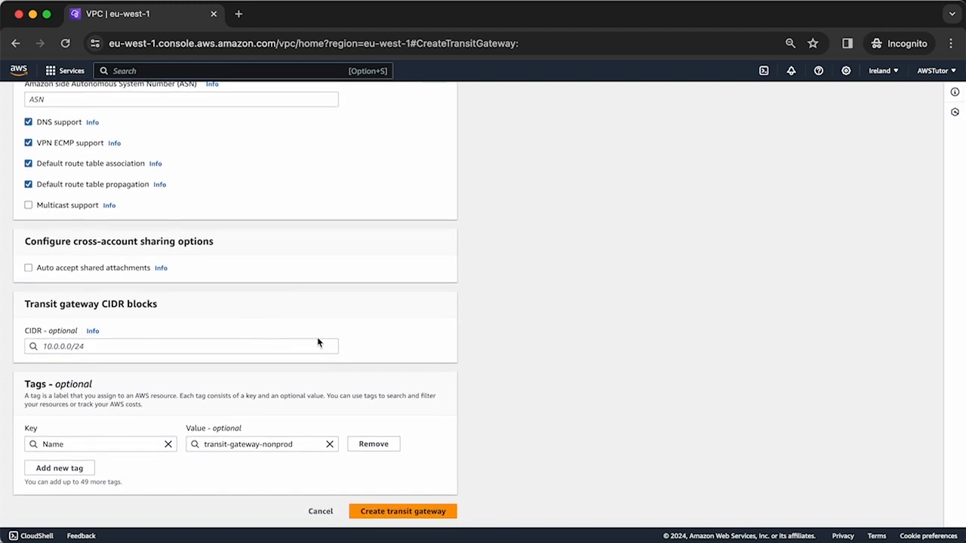
pyautogui.click(426, 511)
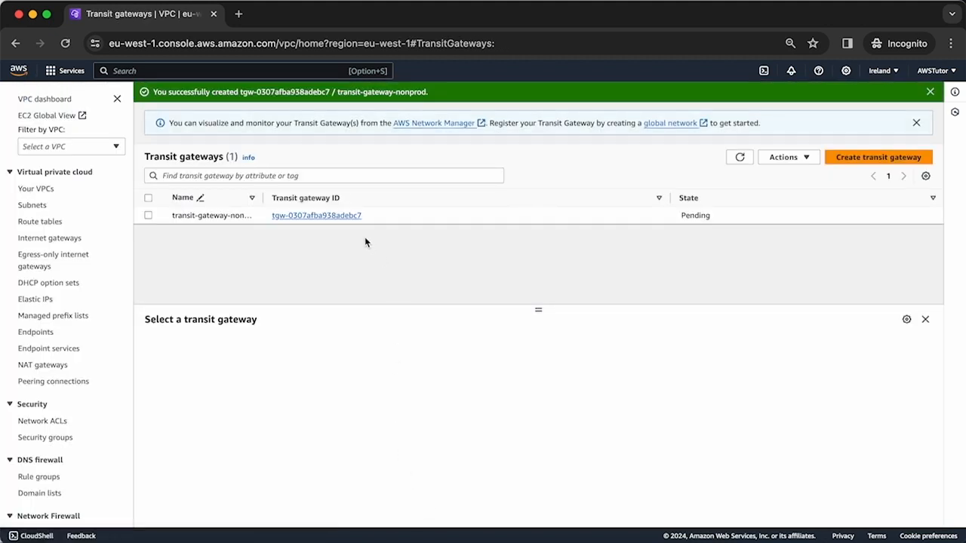
# View the details of transit-gateway-nonprod and check which actions are available for it
pyautogui.click(330, 219)
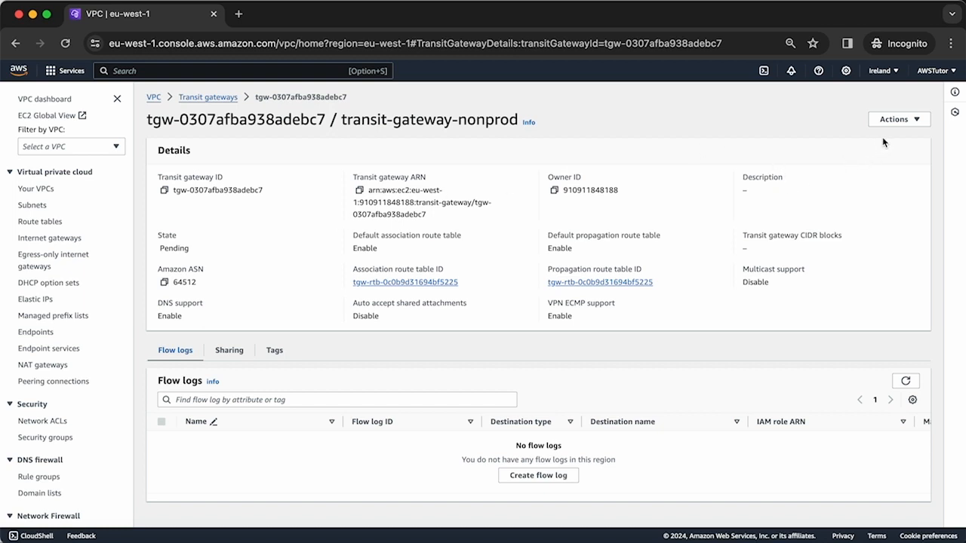
pyautogui.click(894, 120)
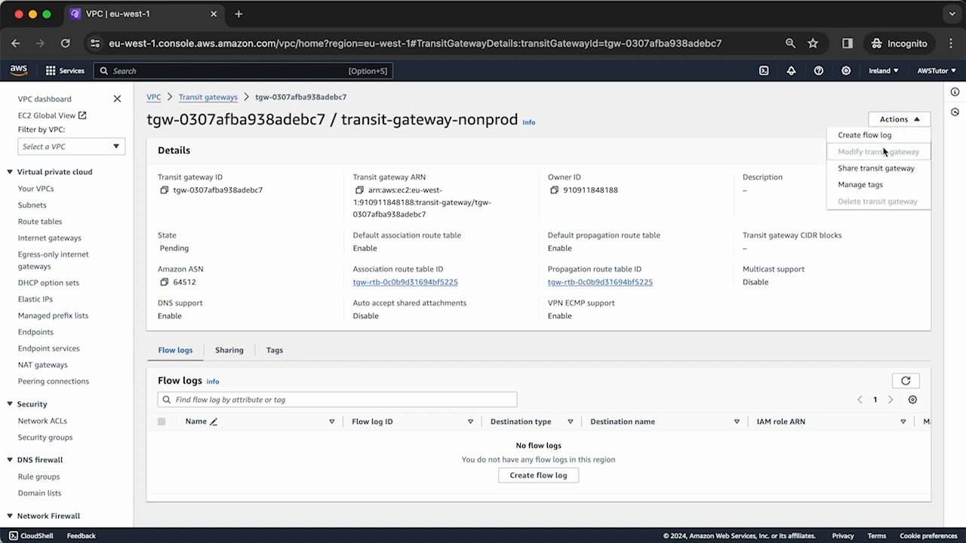
pyautogui.click(729, 134)
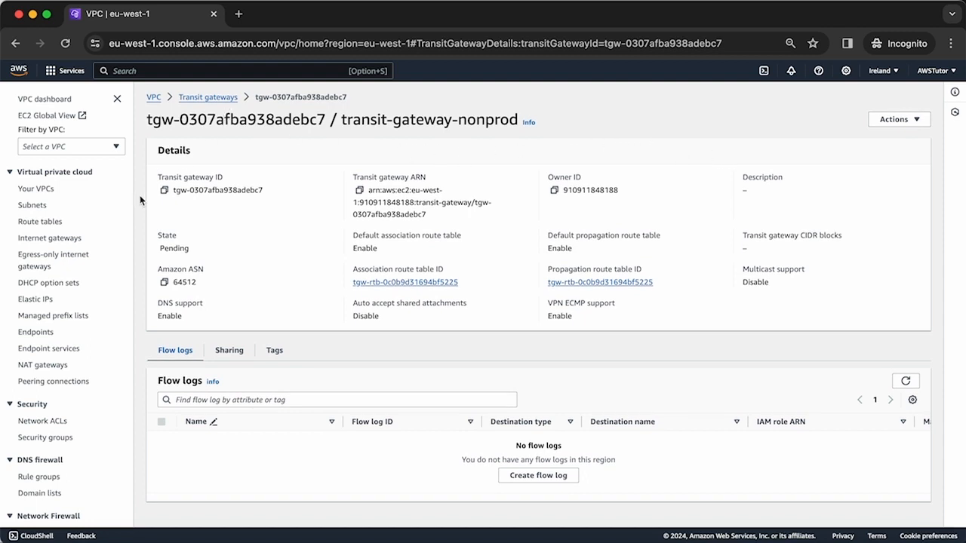
# Open the transit gateway attachments page and start creating a new transit gateway attachment
pyautogui.scroll(-3, 85, 247)
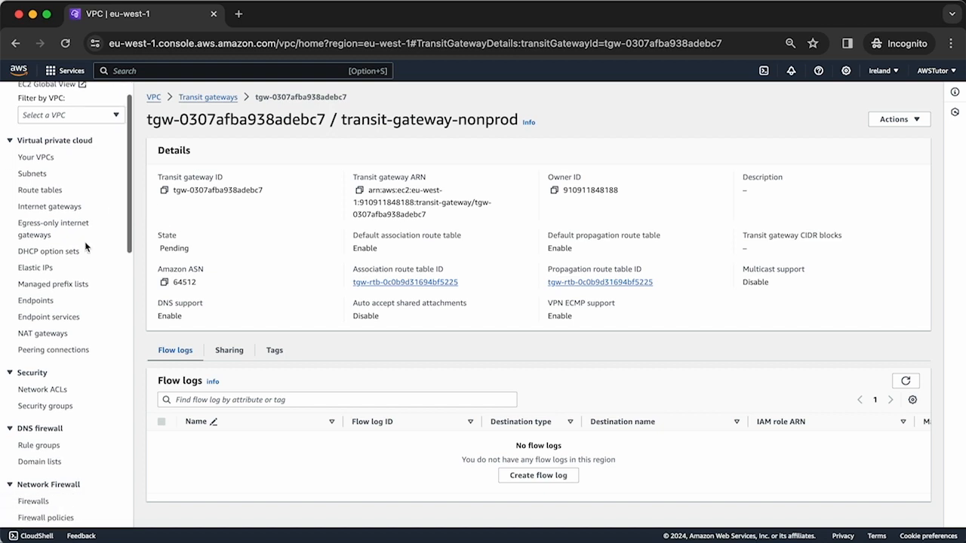
pyautogui.scroll(-10, 85, 247)
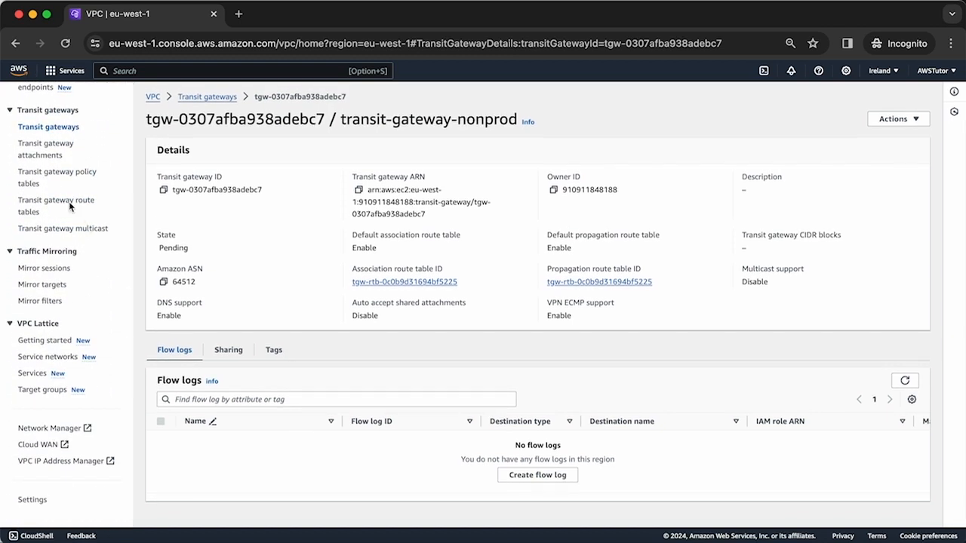
pyautogui.click(47, 147)
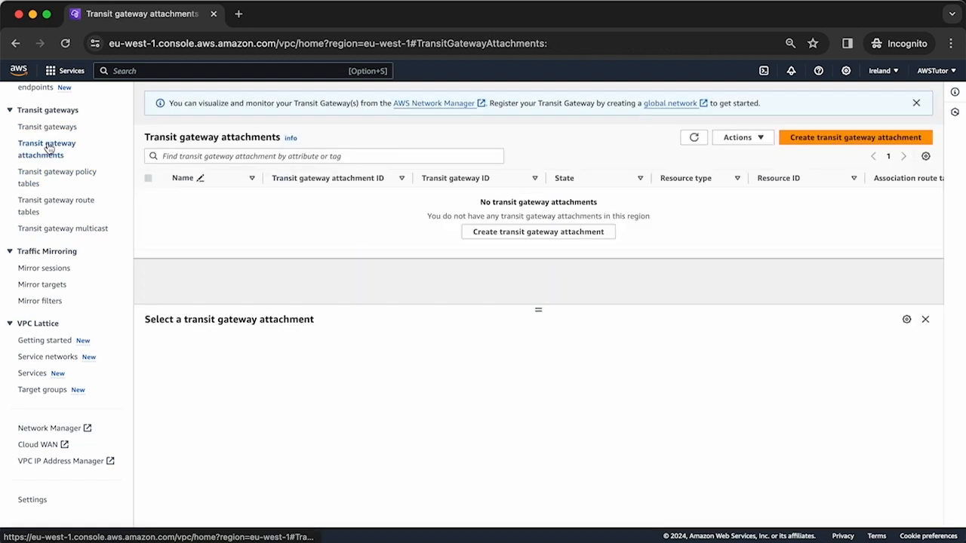
pyautogui.click(540, 233)
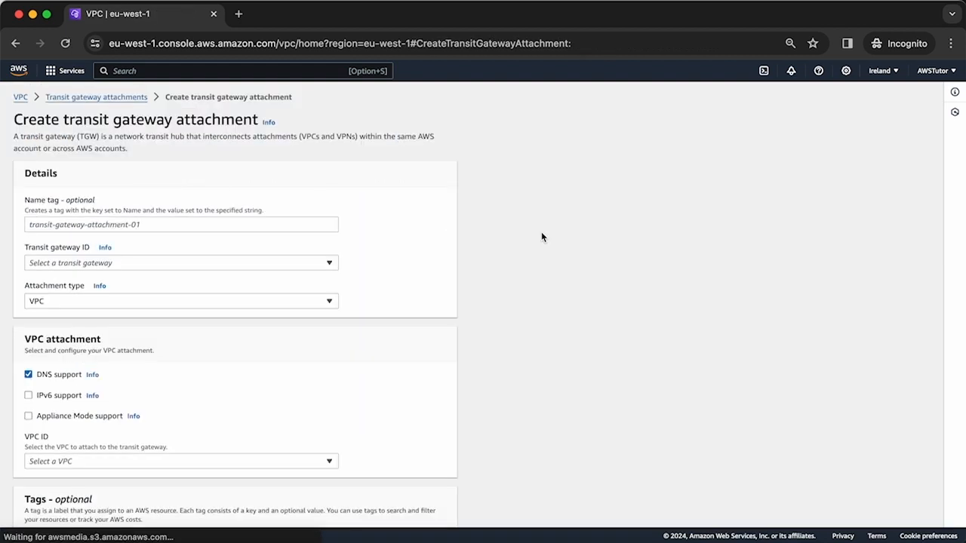
# Name the attachment tg-attachment-01 and try to choose a transit gateway for it
pyautogui.click(213, 219)
pyautogui.write('tg-')
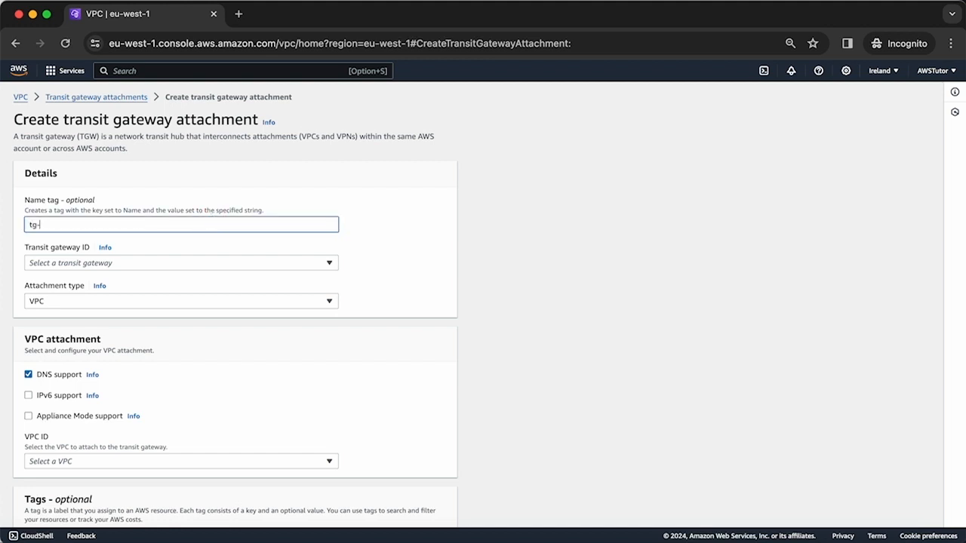
pyautogui.write('att')
pyautogui.write('ache')
pyautogui.write('ment-01')
pyautogui.click(271, 264)
pyautogui.click(257, 281)
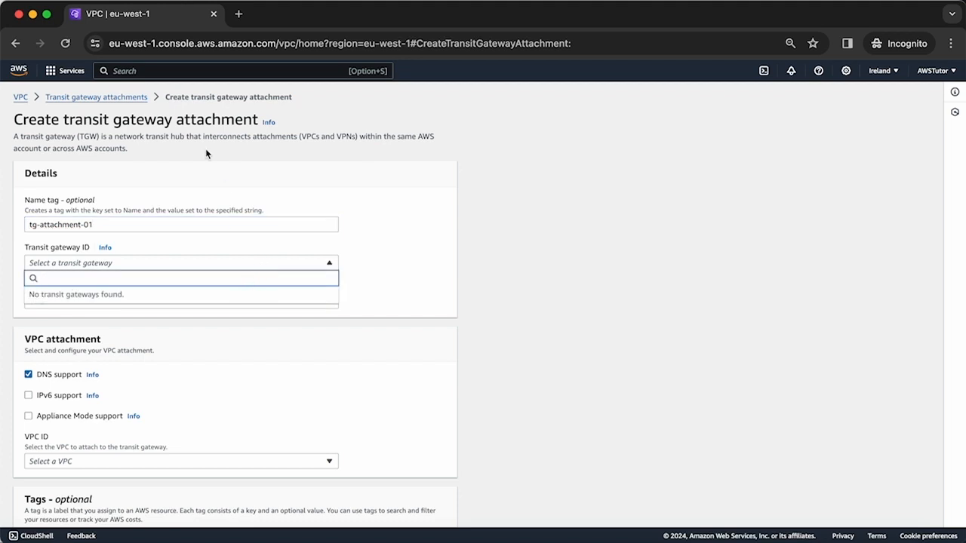
# Duplicate the attachment creation page into a second browser tab and reload the form in both tabs
pyautogui.rightClick(149, 22)
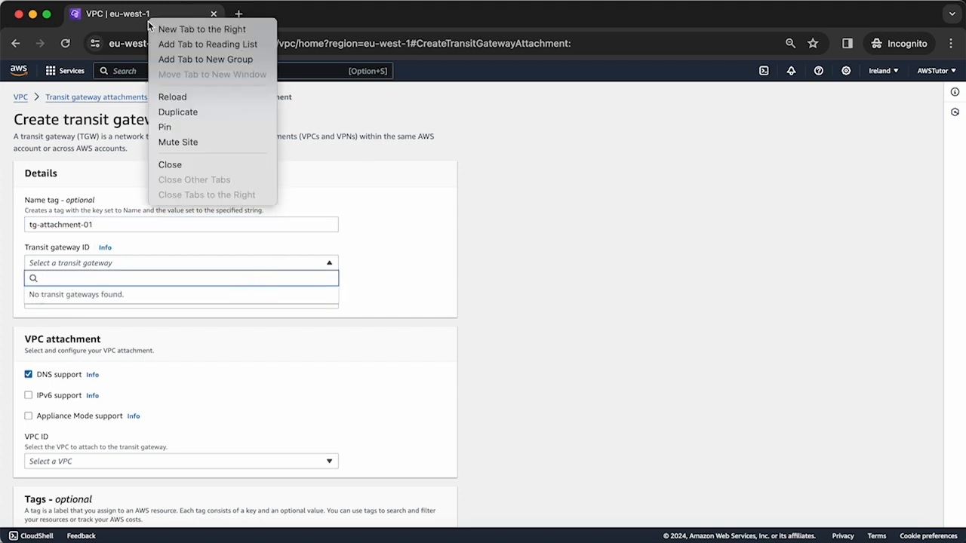
pyautogui.click(181, 112)
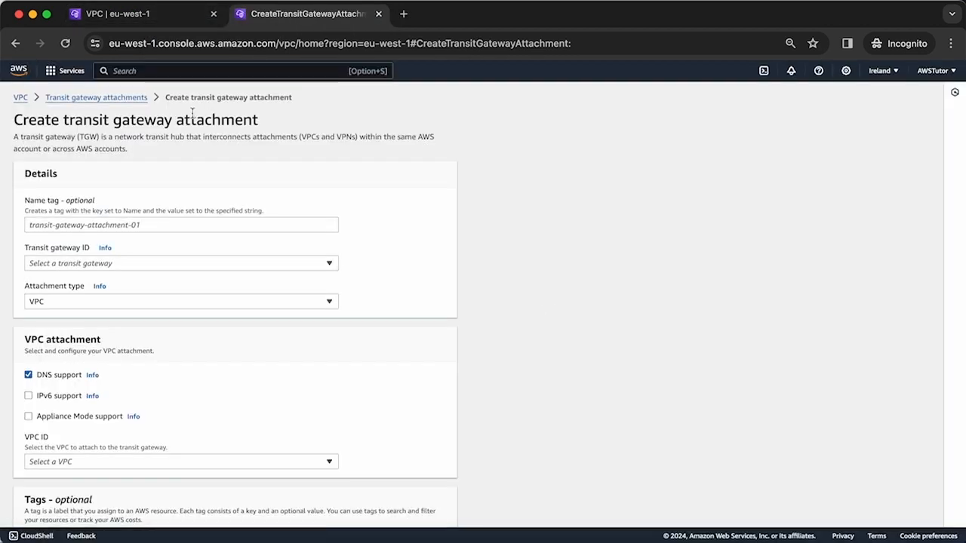
pyautogui.click(66, 44)
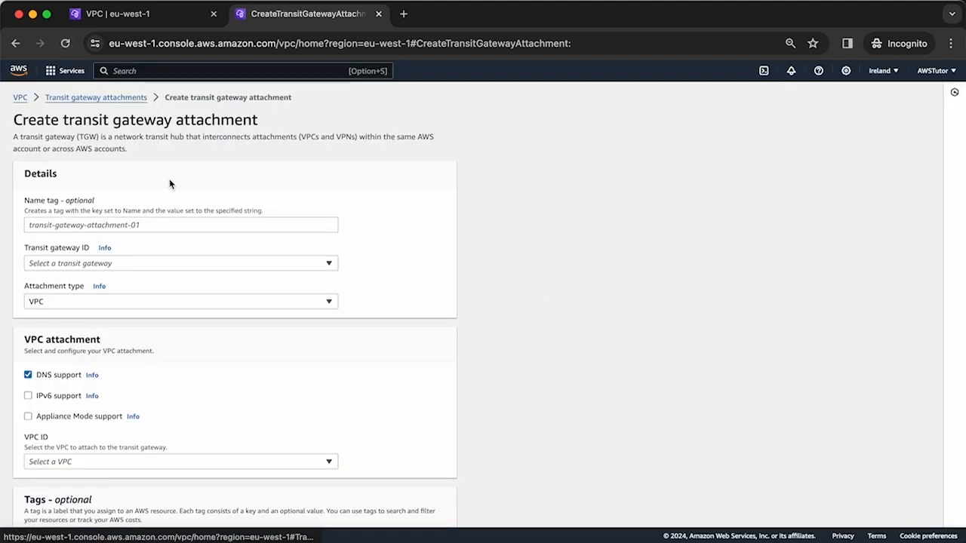
pyautogui.click(117, 13)
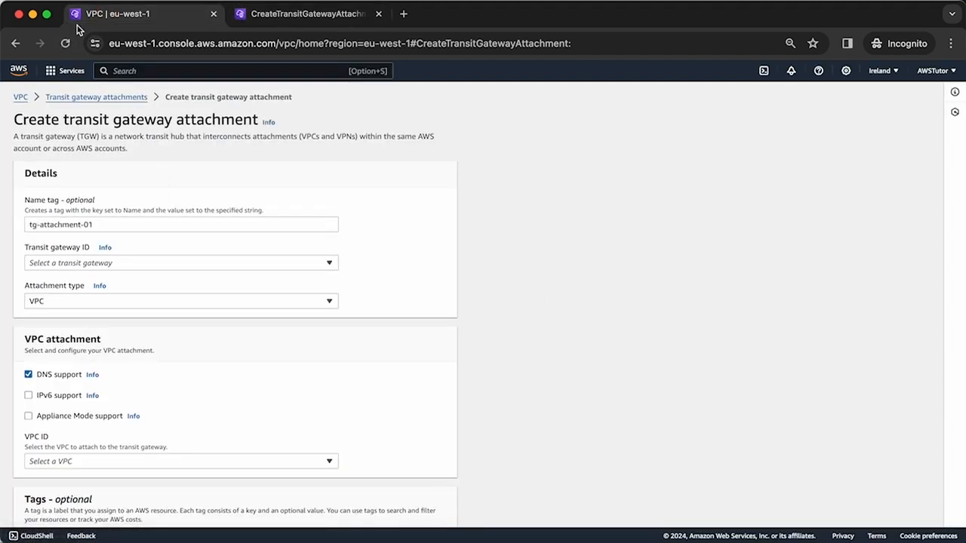
pyautogui.click(66, 45)
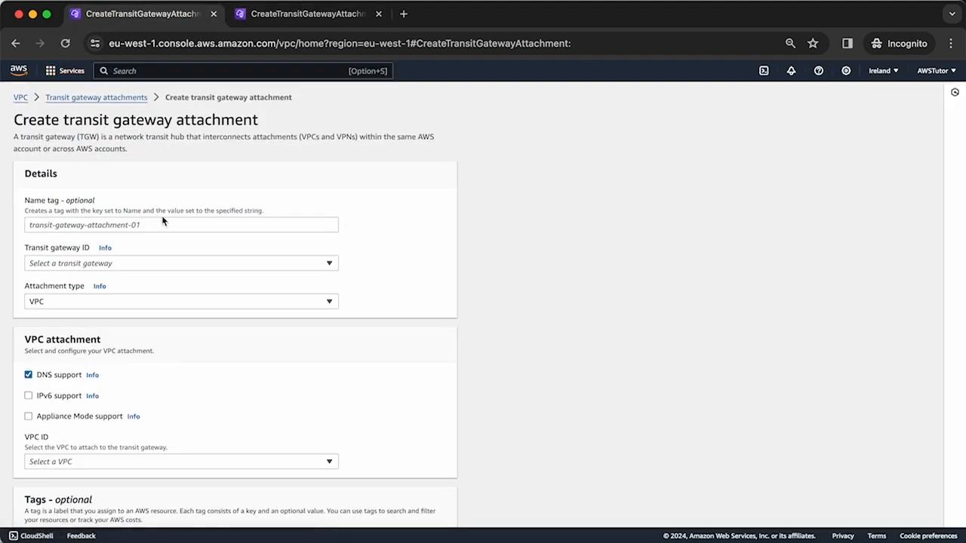
# Name the attachment tg-attachment-01 and select transit-gateway-nonprod as its transit gateway
pyautogui.click(166, 224)
pyautogui.write('tg-at')
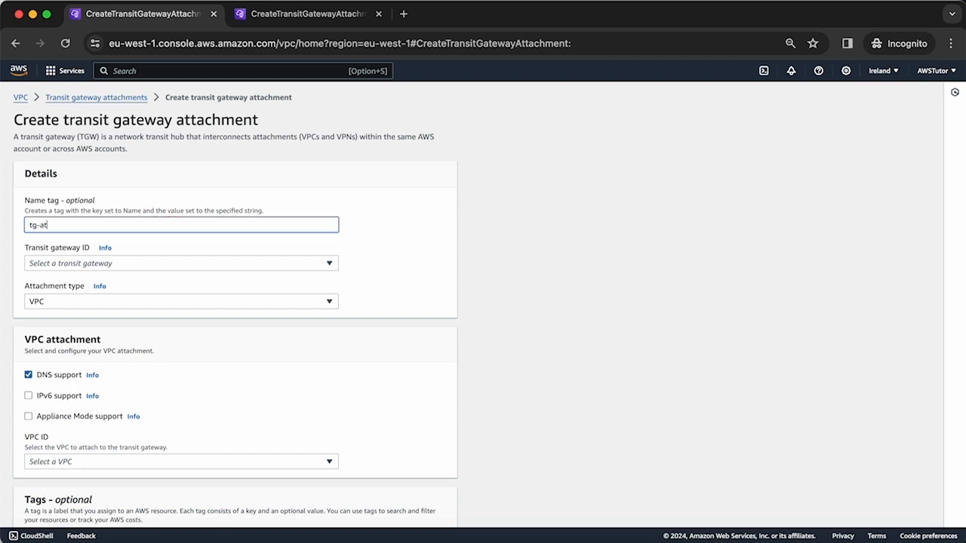
pyautogui.write('tca')
pyautogui.write('hmen')
pyautogui.write('t-9')
pyautogui.press('BackSpace')
pyautogui.write('01')
pyautogui.click(168, 263)
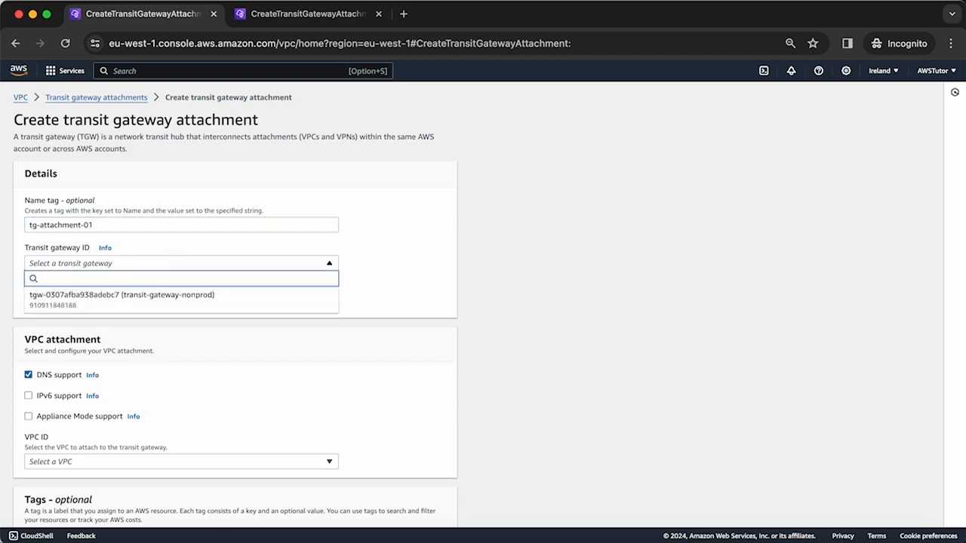
pyautogui.click(169, 295)
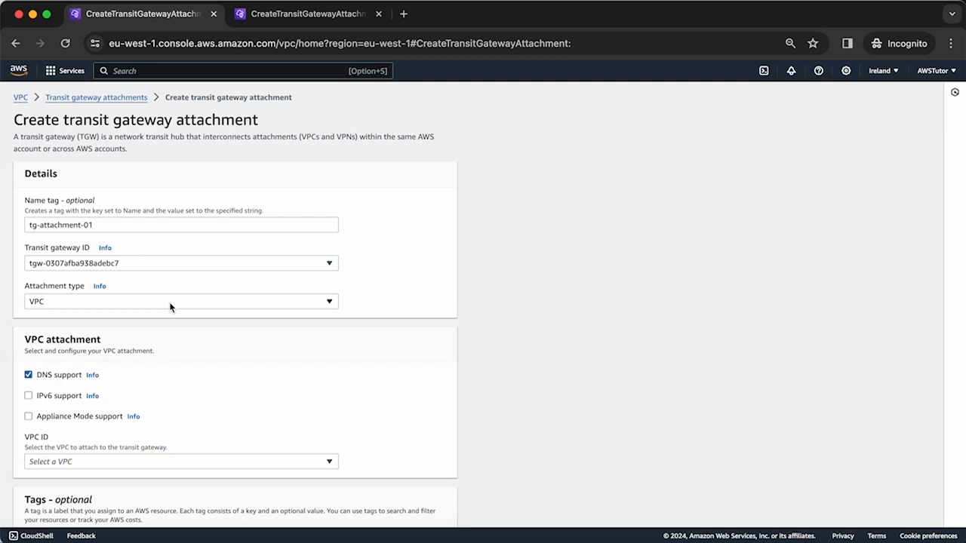
# Select the unnamed 172.31.0.0/16 VPC as the one to attach and review its subnets
pyautogui.scroll(-3, 170, 307)
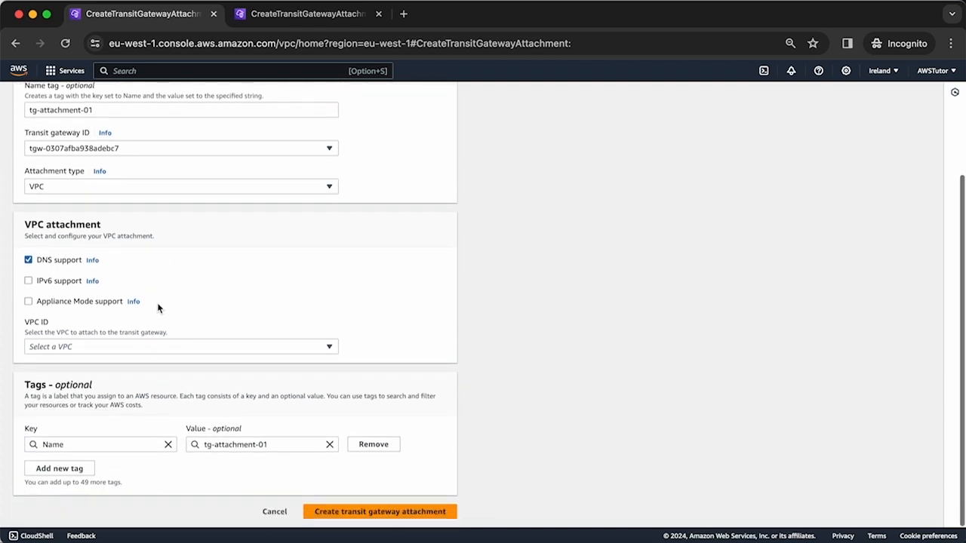
pyautogui.click(190, 347)
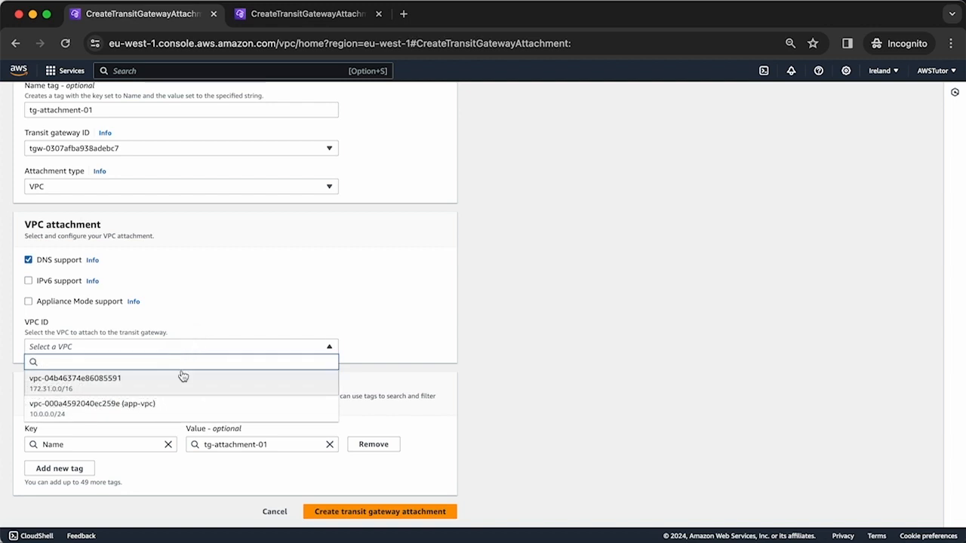
pyautogui.click(181, 378)
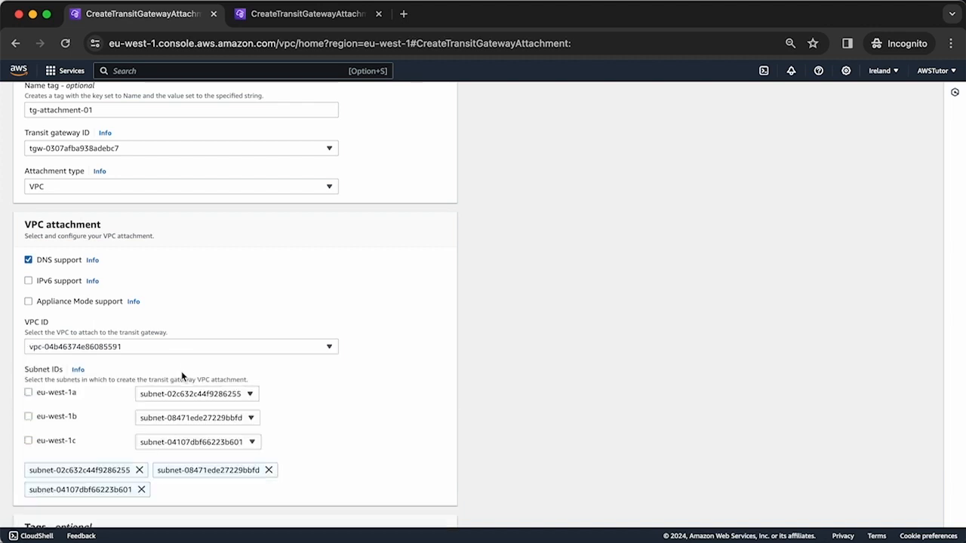
pyautogui.scroll(-3, 188, 360)
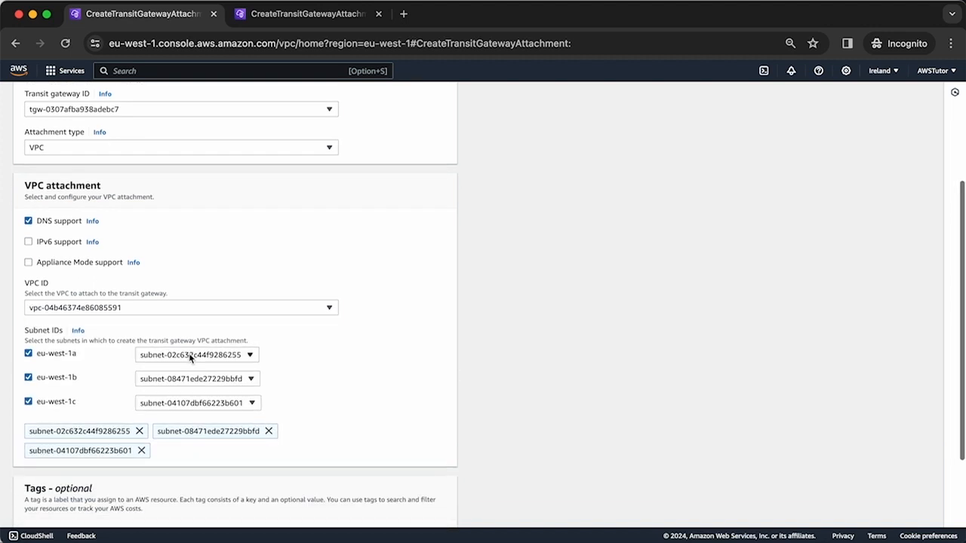
pyautogui.scroll(-2, 213, 318)
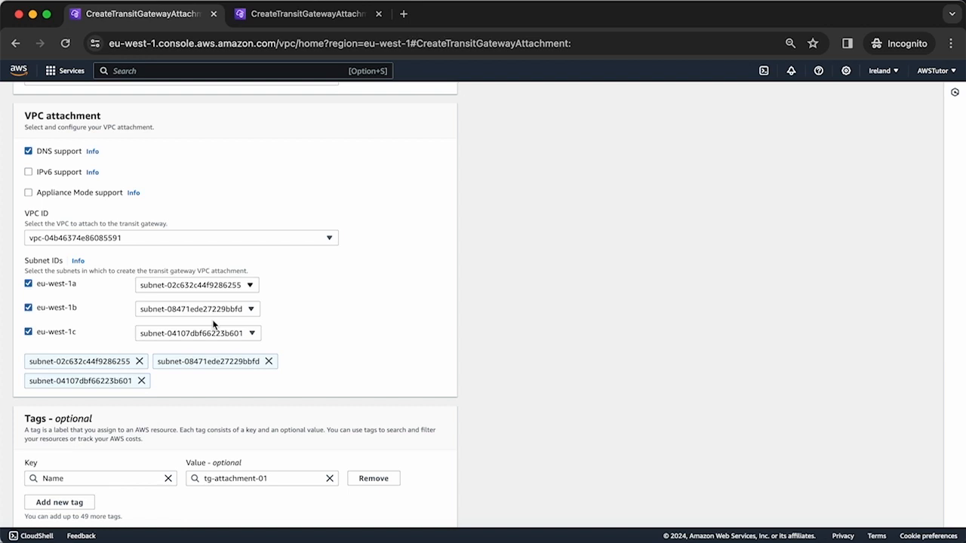
# Change the VPC to attach to app-vpc to check its subnets, and switch back to the 172.31.0.0/16 VPC
pyautogui.click(228, 240)
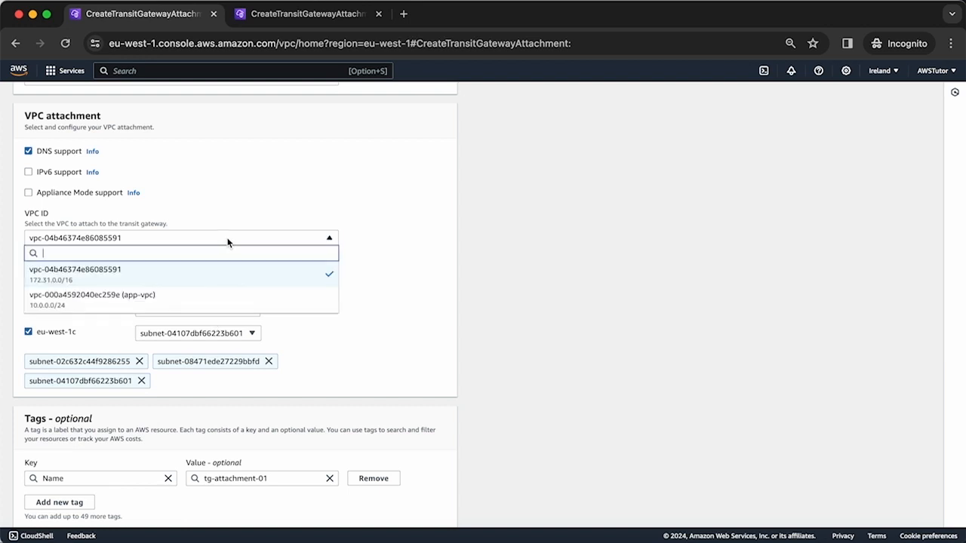
pyautogui.click(219, 299)
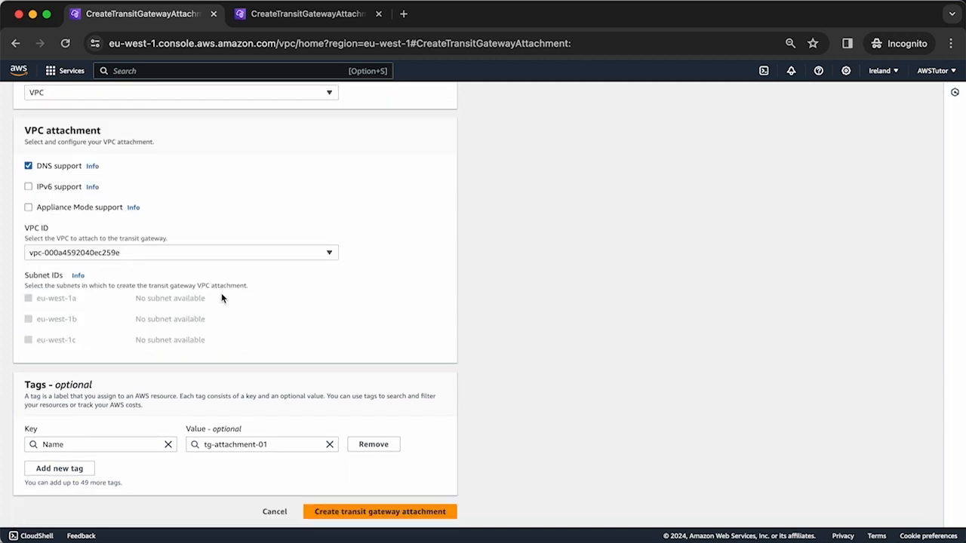
pyautogui.scroll(1, 218, 290)
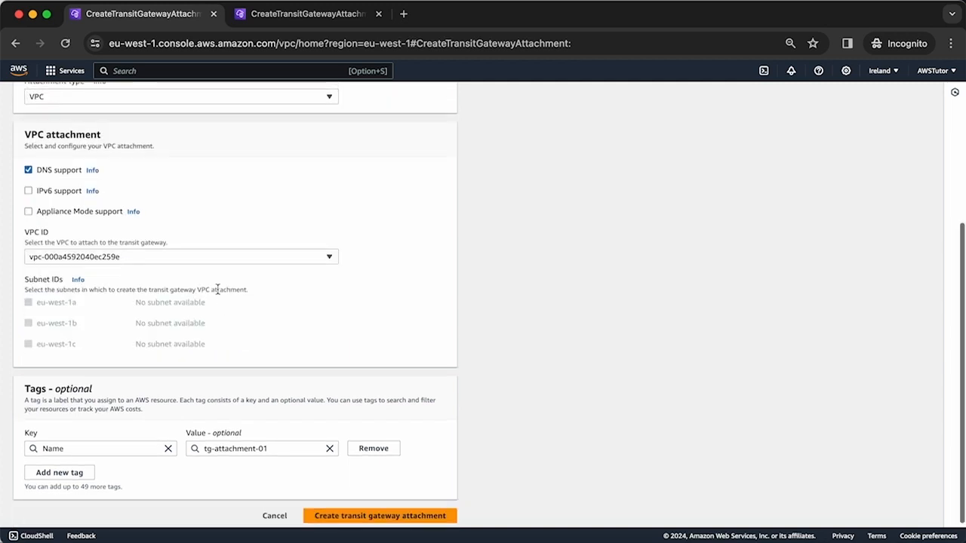
pyautogui.click(220, 260)
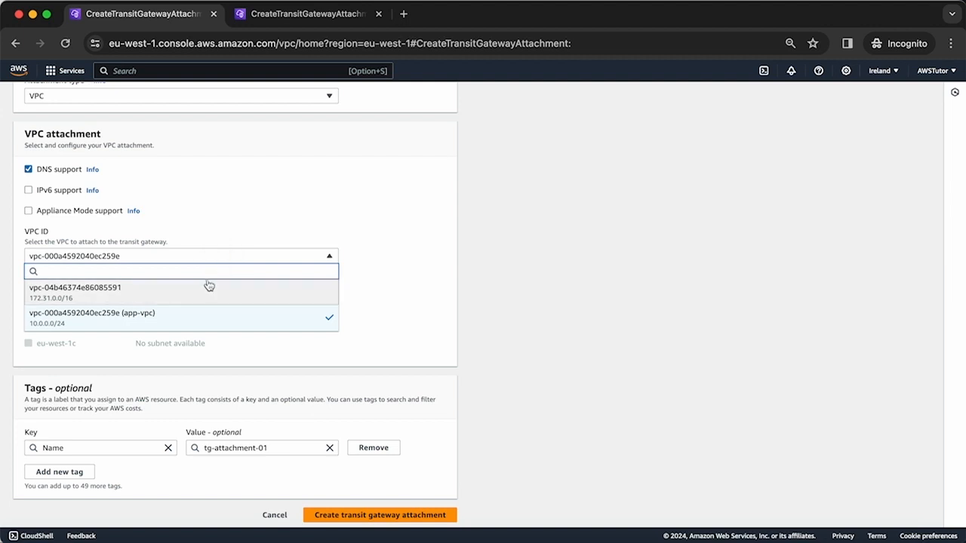
pyautogui.click(208, 287)
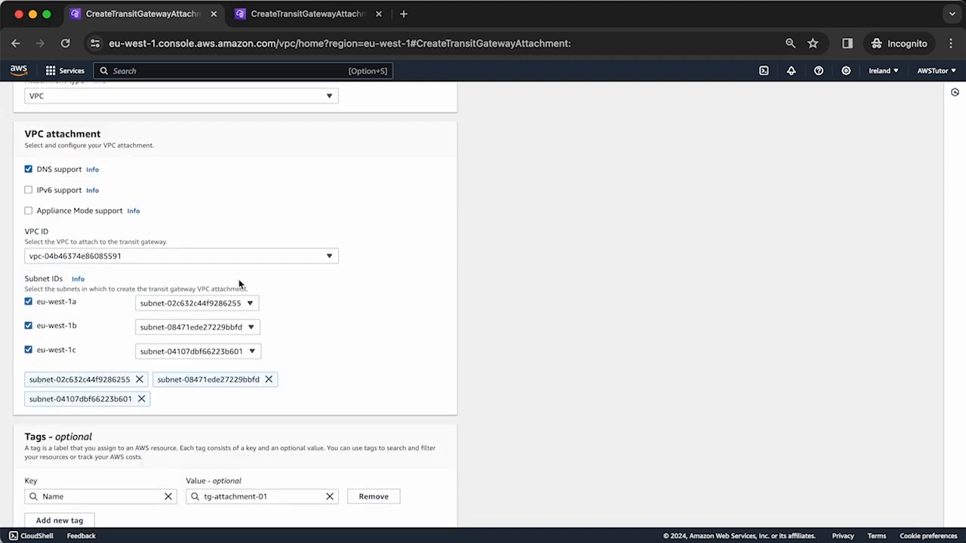
# Exclude the eu-west-1c subnet, keeping eu-west-1a and eu-west-1b, and create the transit gateway attachment
pyautogui.scroll(-2, 239, 284)
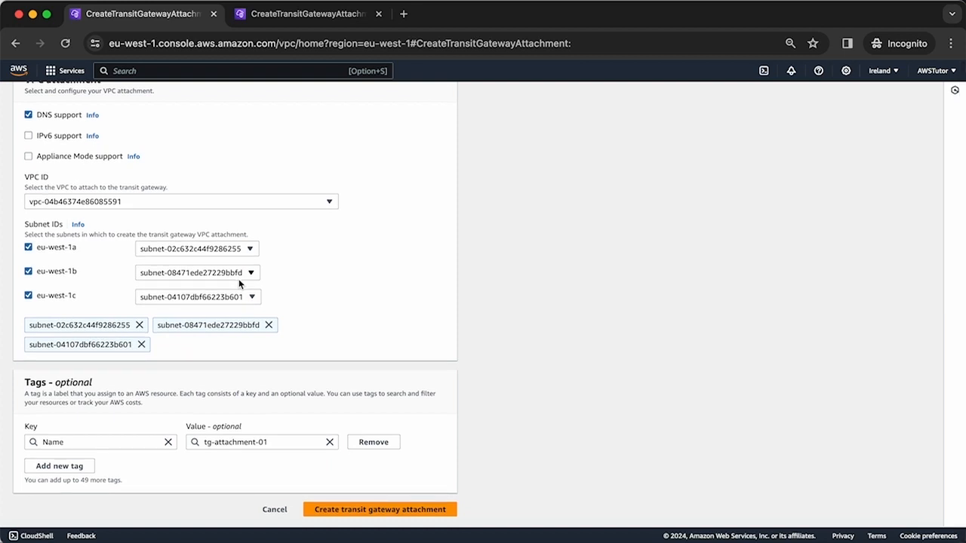
pyautogui.scroll(1, 214, 282)
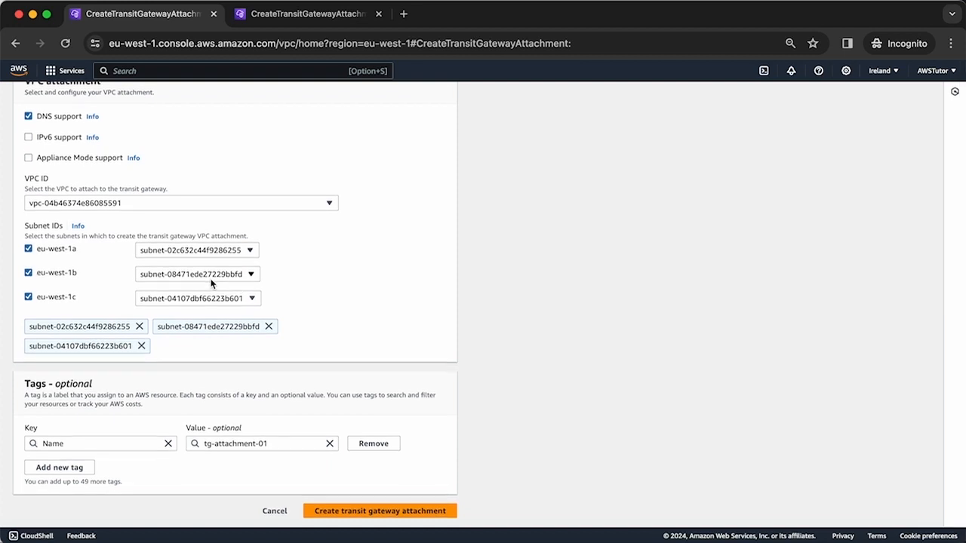
pyautogui.click(38, 299)
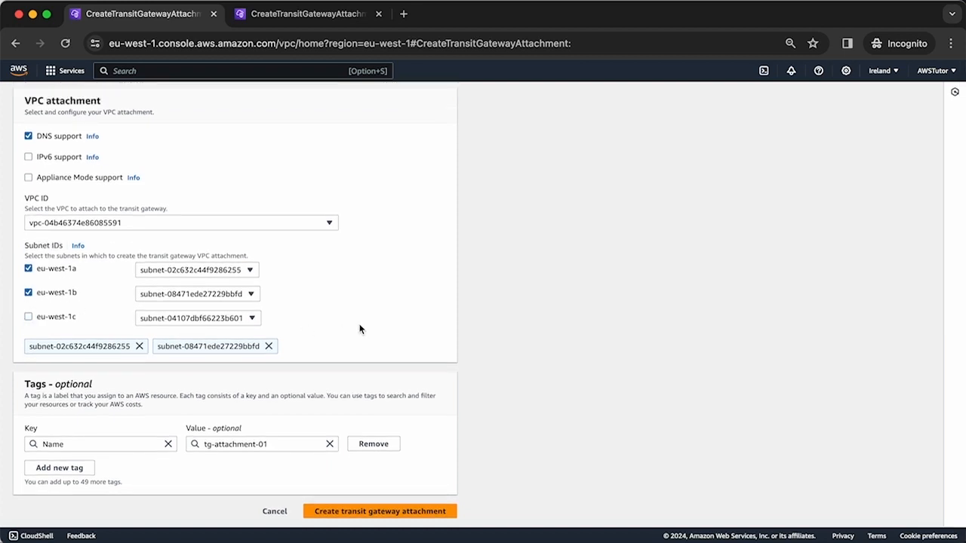
pyautogui.click(402, 509)
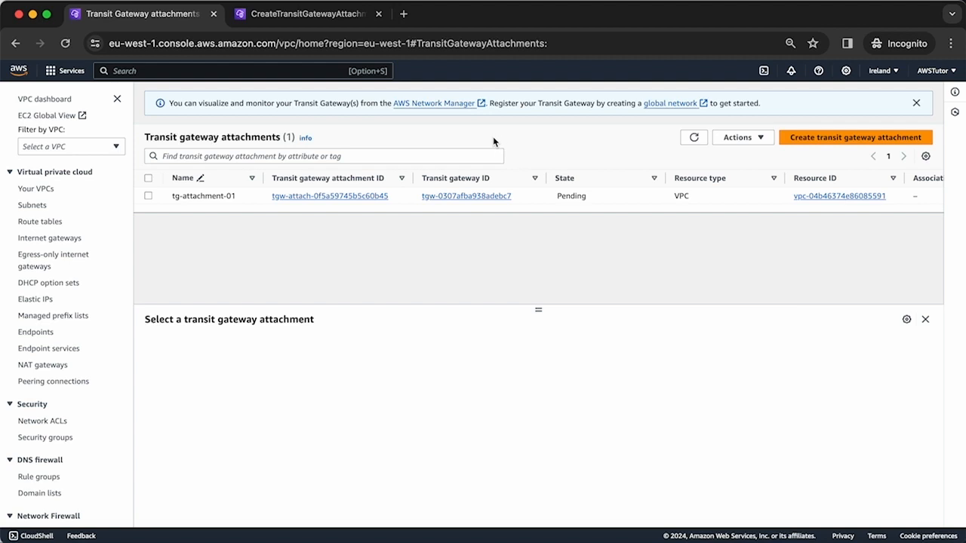
# Switch to the second browser tab and open the list of VPCs from the VPC dashboard
pyautogui.click(294, 15)
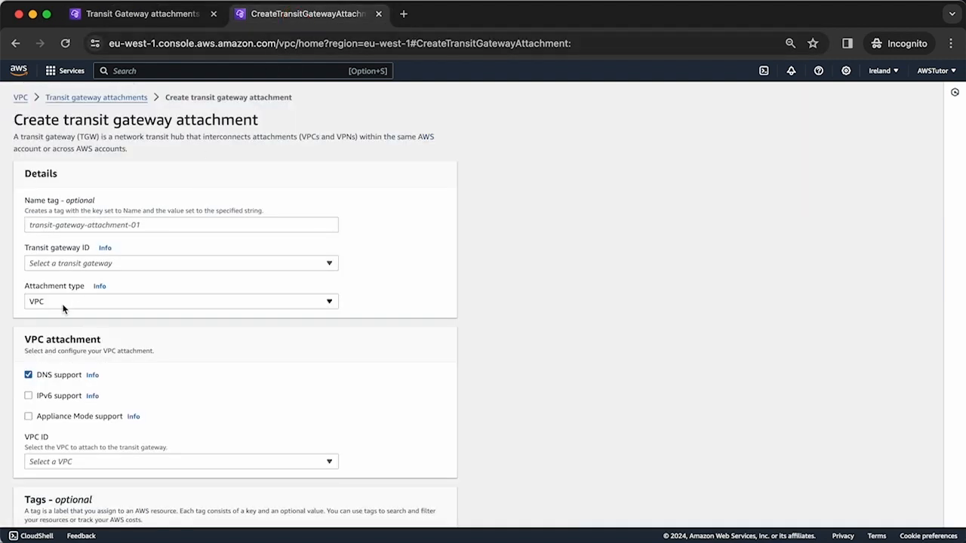
pyautogui.click(18, 100)
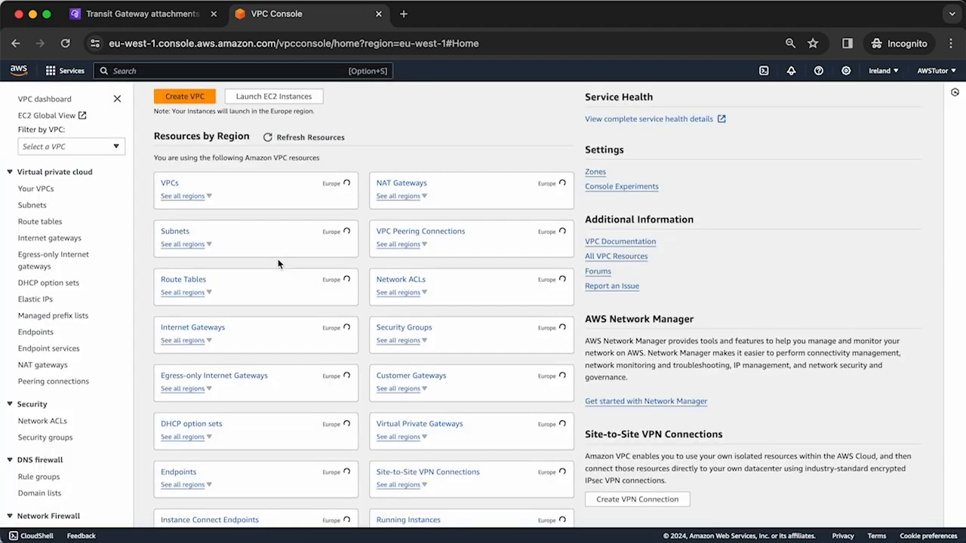
pyautogui.click(169, 183)
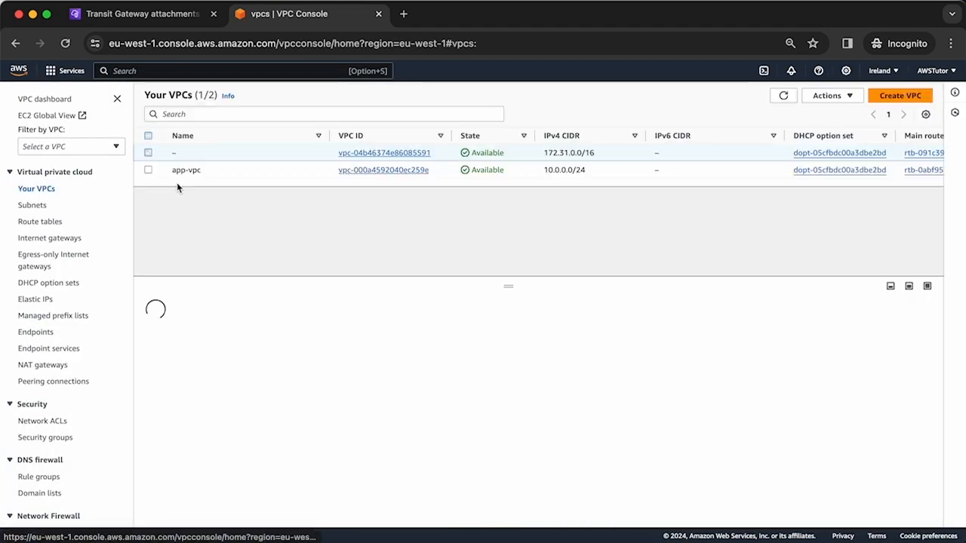
# Select app-vpc, open its details page and check which actions are available for it
pyautogui.click(148, 154)
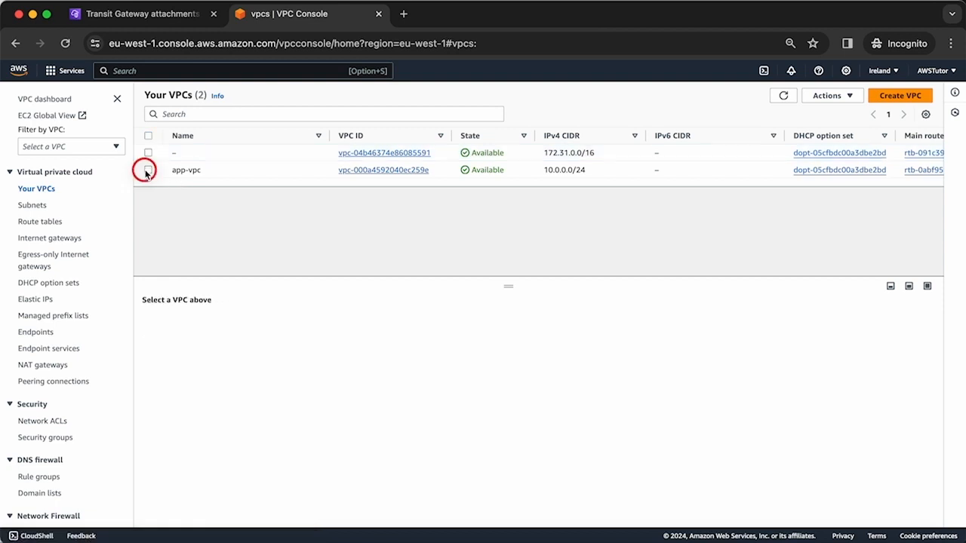
pyautogui.click(148, 170)
pyautogui.click(832, 95)
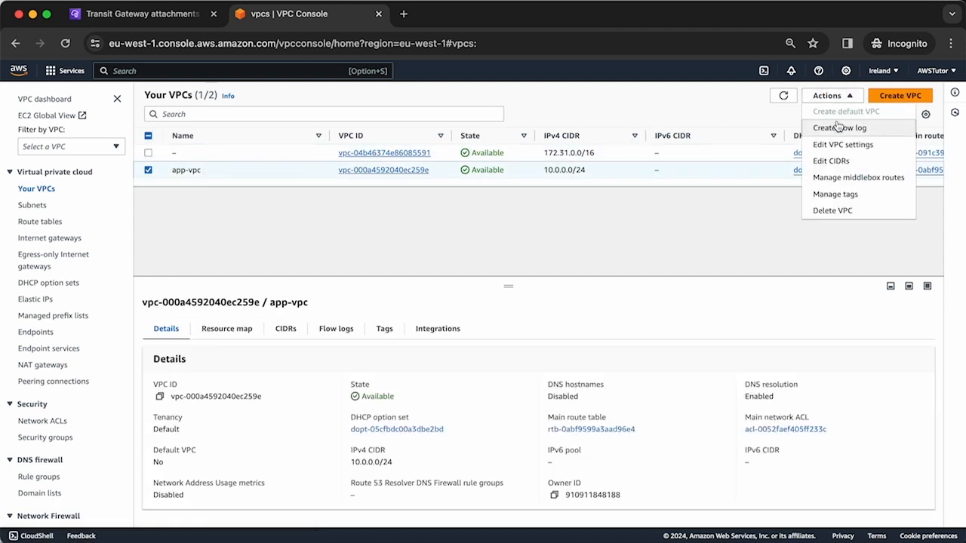
pyautogui.click(349, 172)
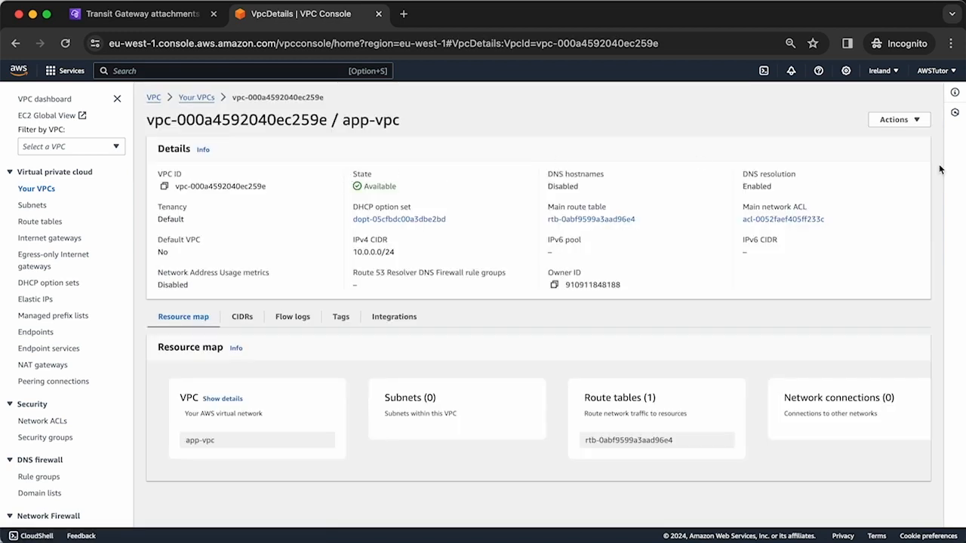
pyautogui.click(918, 120)
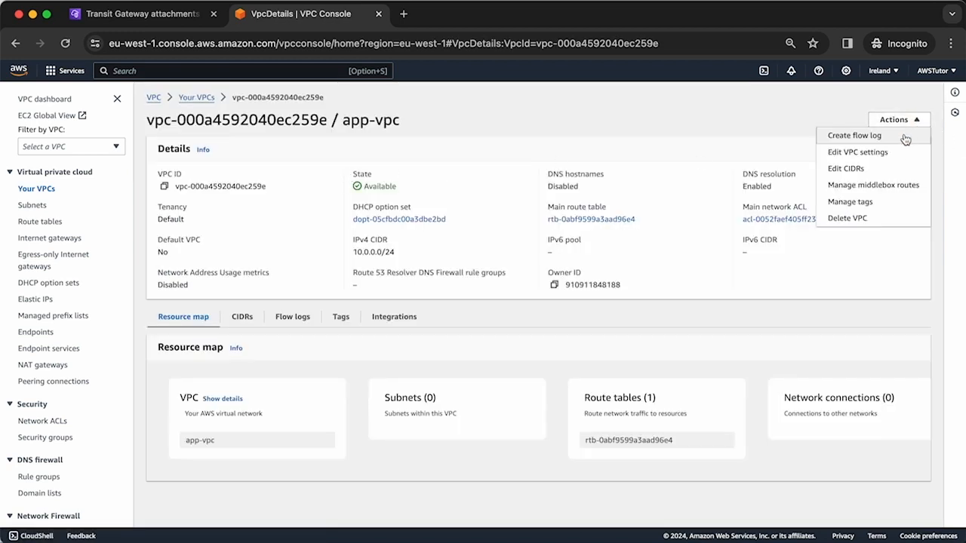
# Open the list of subnets and start creating a new subnet in app-vpc
pyautogui.click(24, 207)
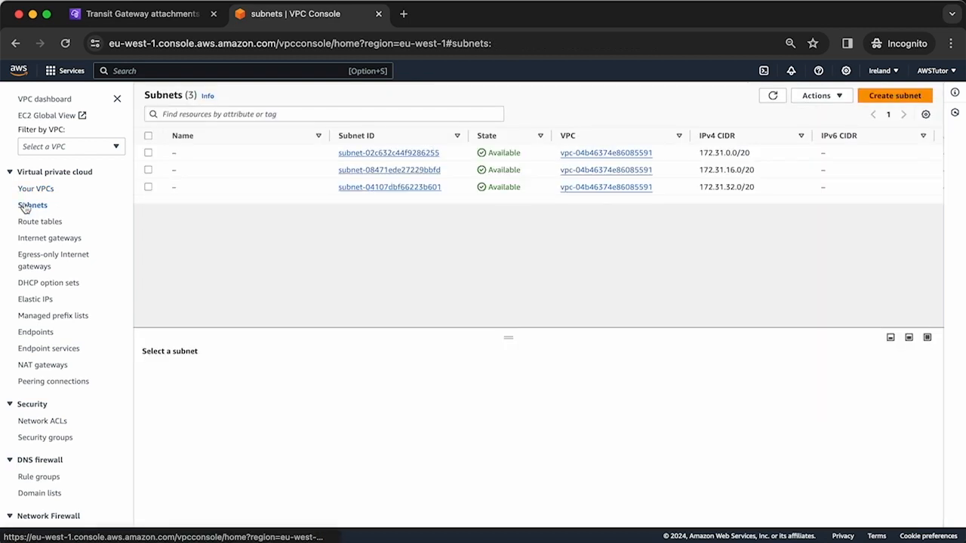
pyautogui.click(895, 99)
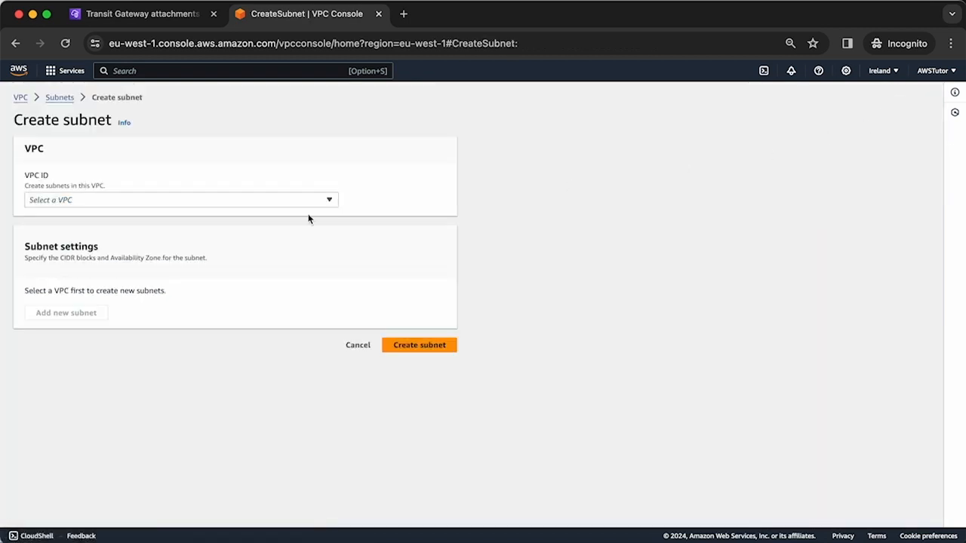
pyautogui.click(251, 199)
pyautogui.click(233, 254)
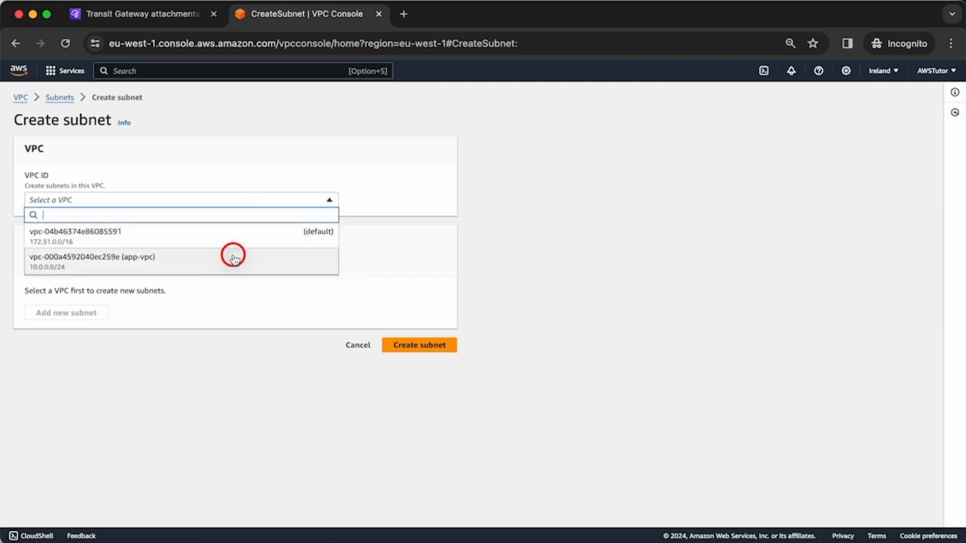
pyautogui.scroll(-3, 267, 311)
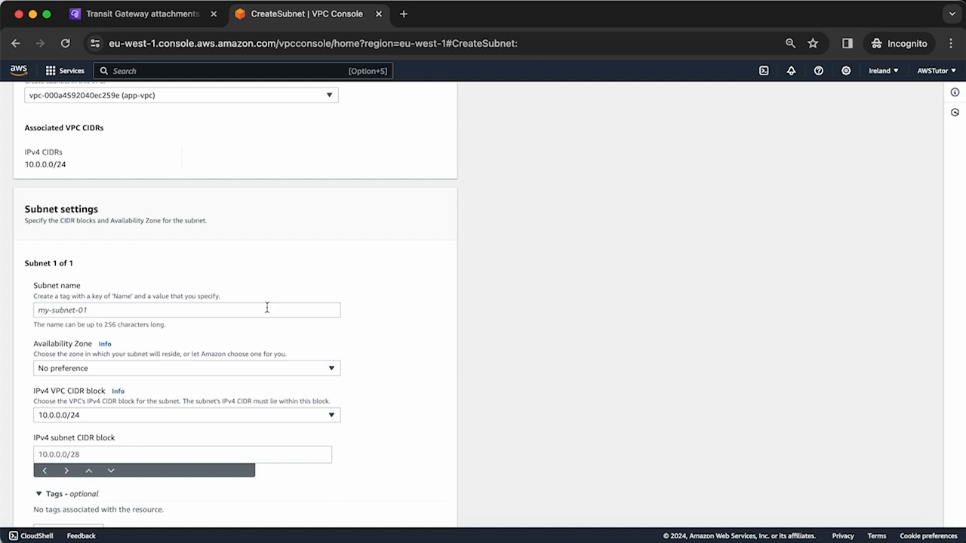
# Name the subnet app-subnet-01 and place it in the eu-west-1a Availability Zone
pyautogui.click(267, 308)
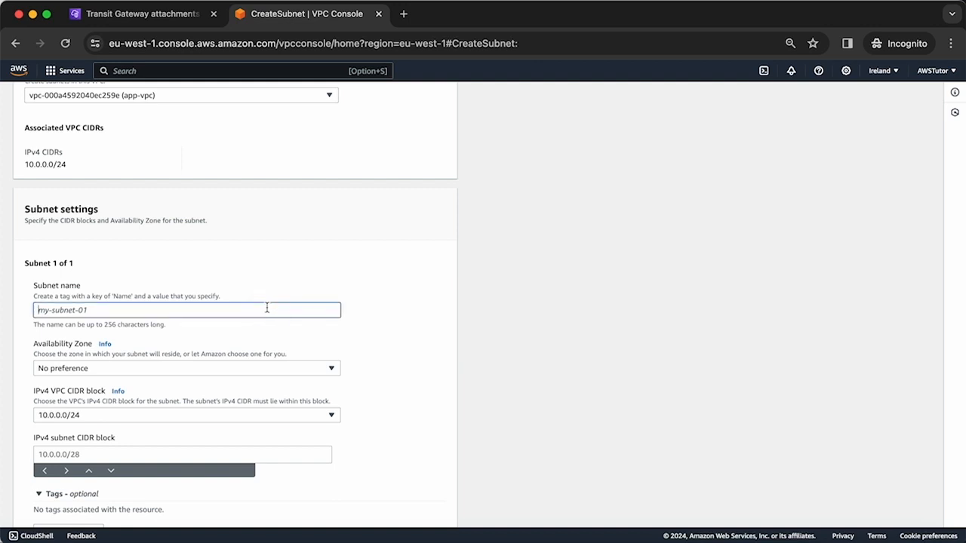
pyautogui.write('ap')
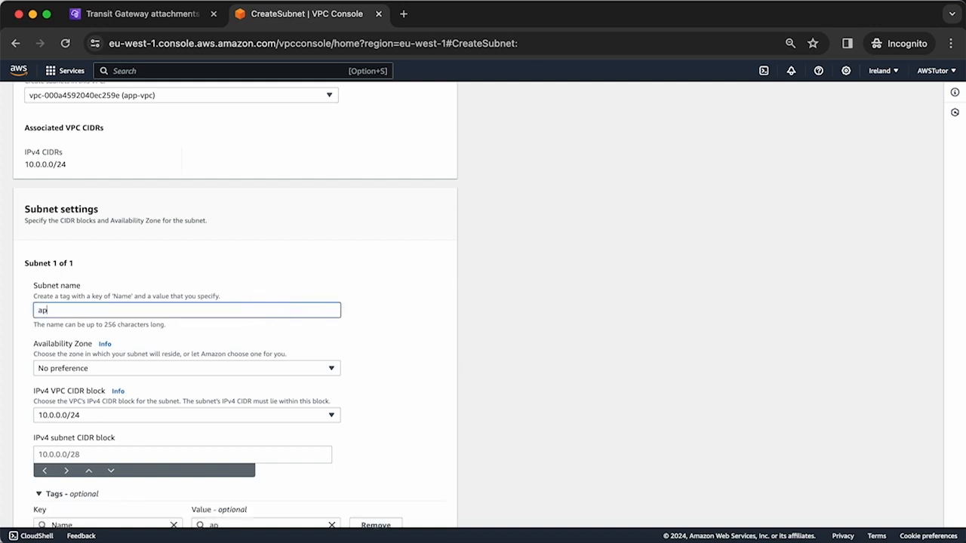
pyautogui.write('p-sub-01net')
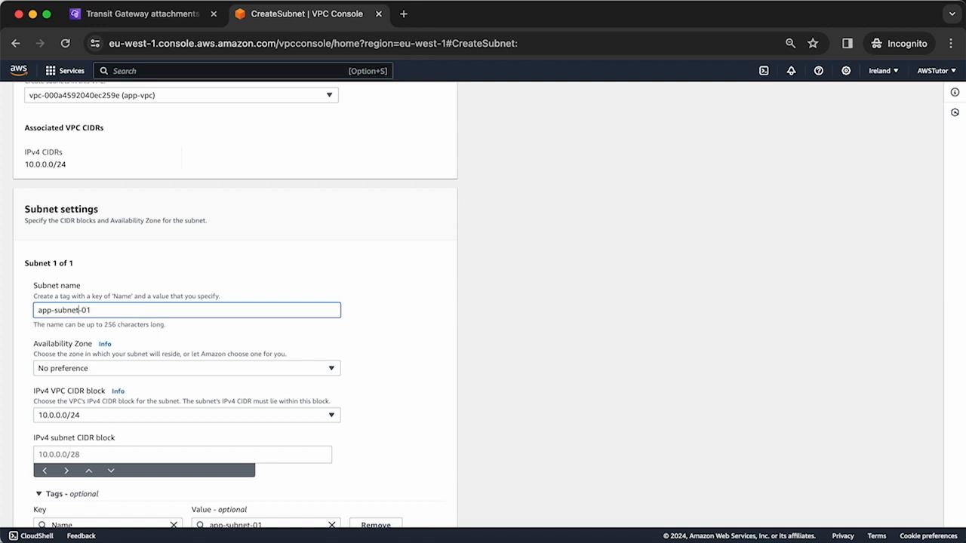
pyautogui.scroll(-2, 241, 297)
pyautogui.click(237, 298)
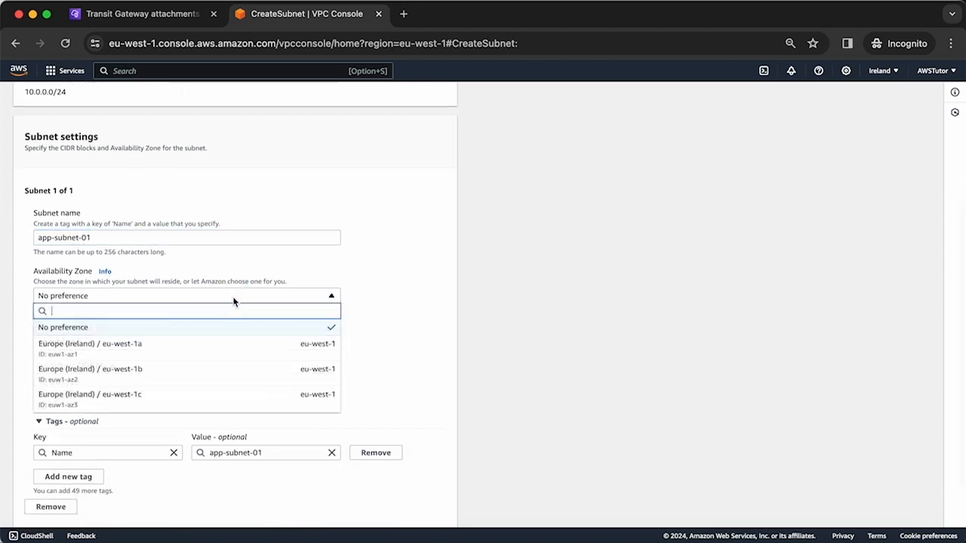
pyautogui.click(233, 297)
pyautogui.click(233, 297)
pyautogui.click(218, 347)
pyautogui.scroll(-1, 221, 342)
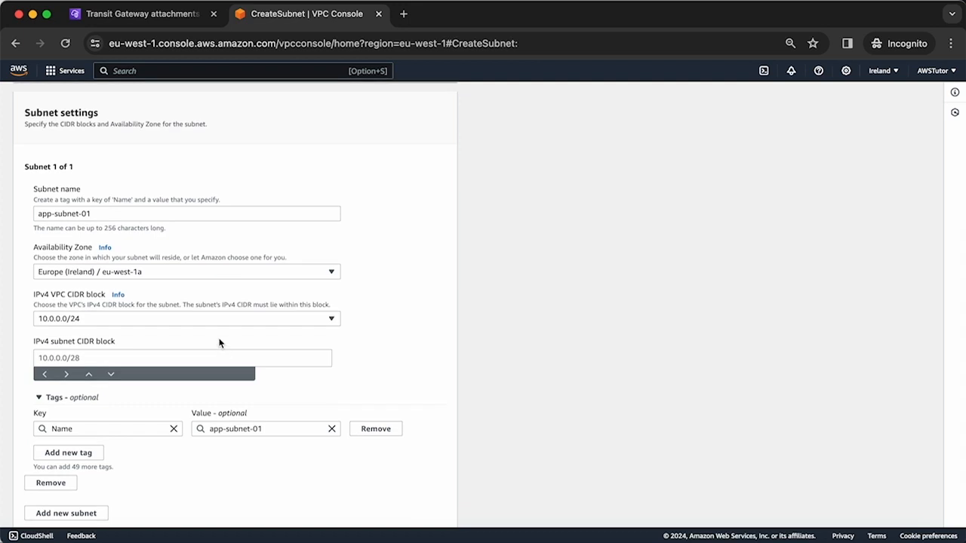
# Try to create the subnet with the IPv4 subnet CIDR block 10.0.1.0/28
pyautogui.scroll(-1, 220, 343)
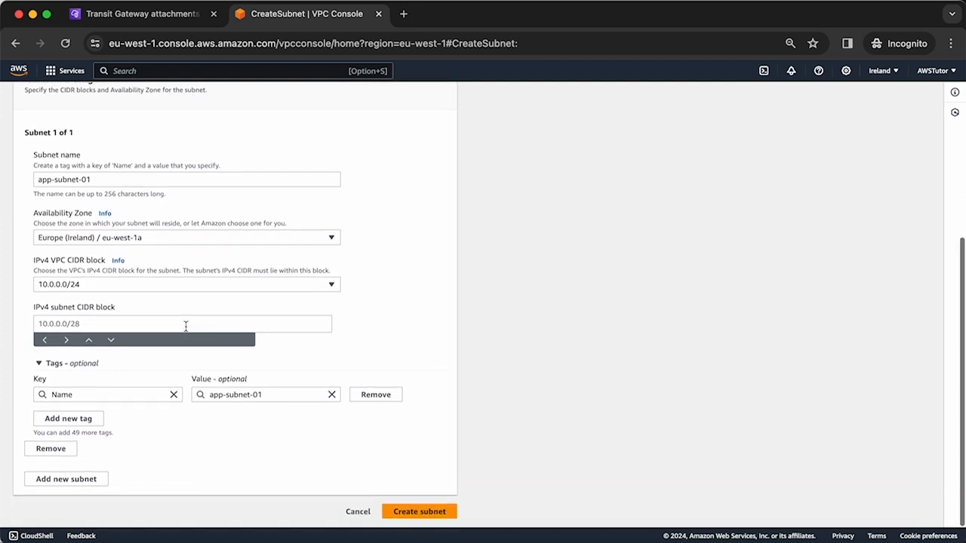
pyautogui.click(186, 325)
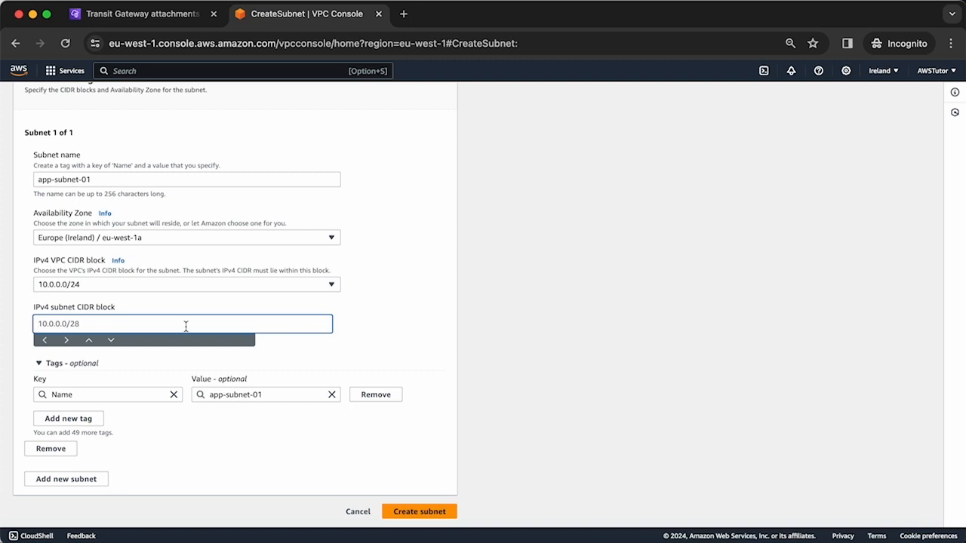
pyautogui.write('10.0.1.0/28')
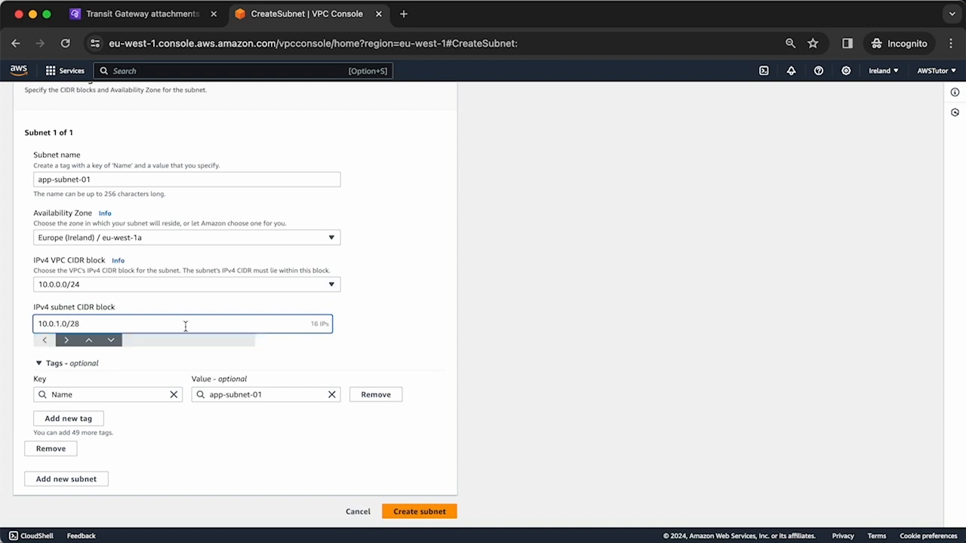
pyautogui.click(361, 326)
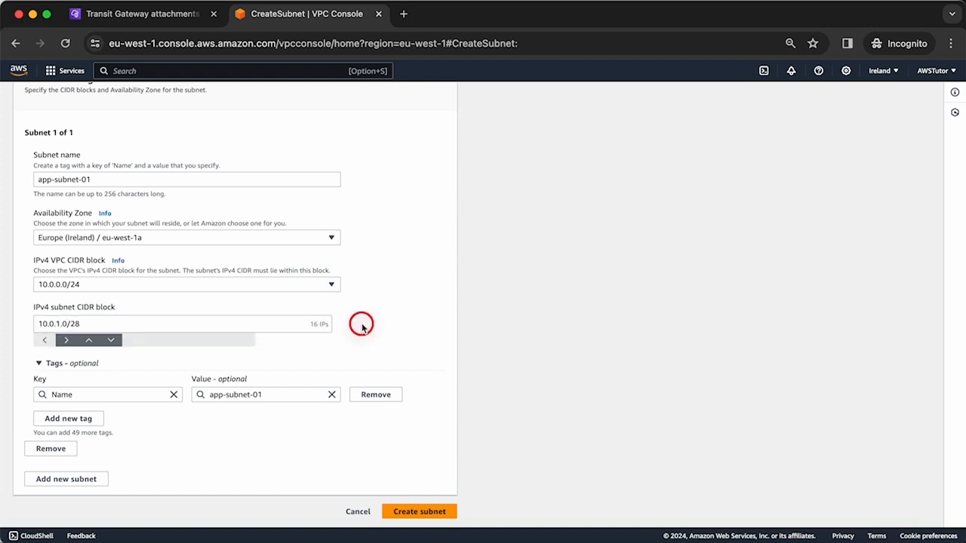
pyautogui.click(450, 511)
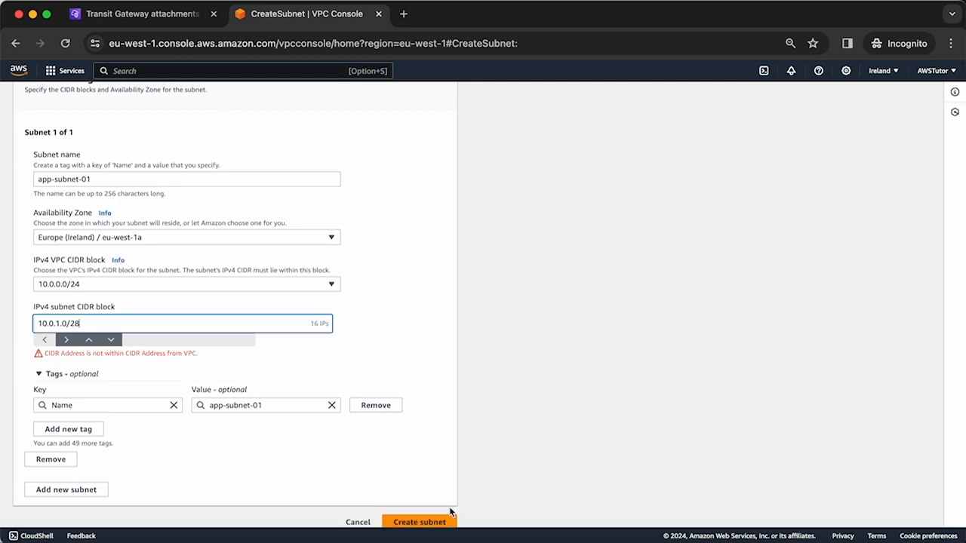
# Correct the IPv4 subnet CIDR block to 10.0.0.0/28 and create the subnet
pyautogui.click(69, 323)
pyautogui.click(71, 342)
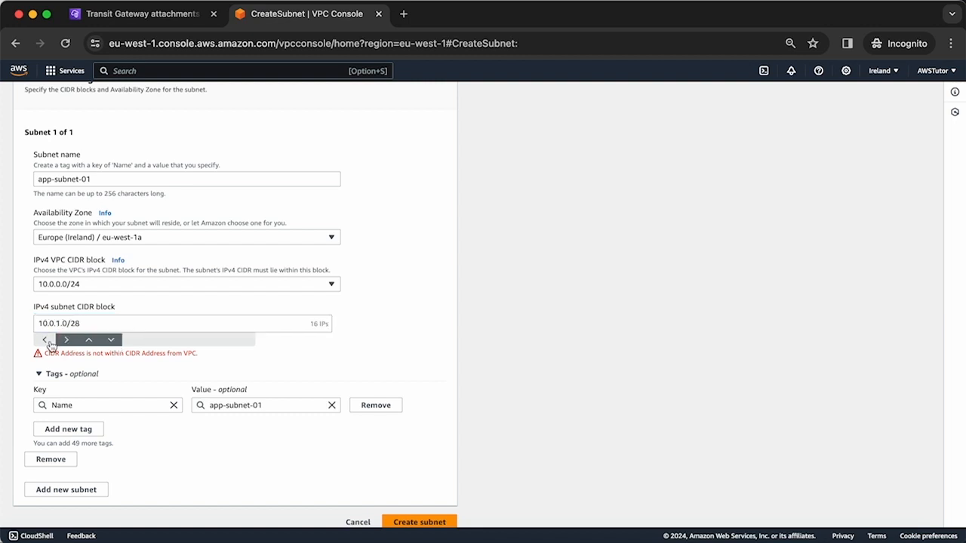
pyautogui.click(47, 341)
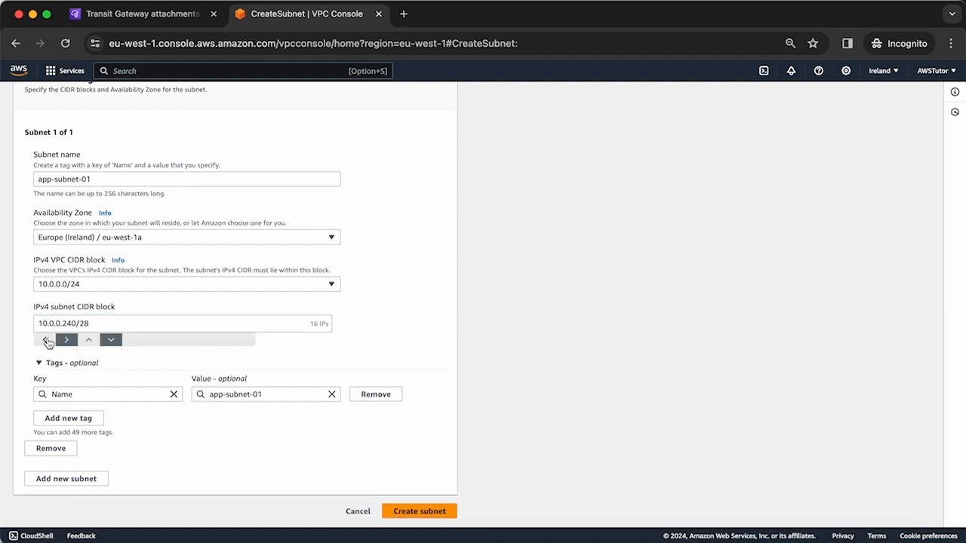
pyautogui.click(47, 342)
pyautogui.click(52, 343)
pyautogui.doubleClick(68, 326)
pyautogui.click(72, 326)
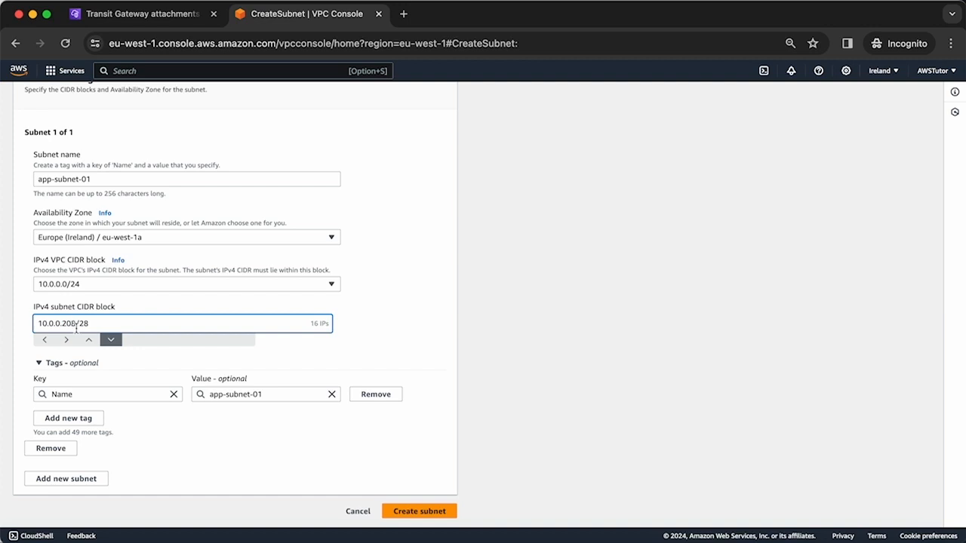
pyautogui.press('BackSpace')
pyautogui.press('BackSpace')
pyautogui.press('BackSpace')
pyautogui.write('0')
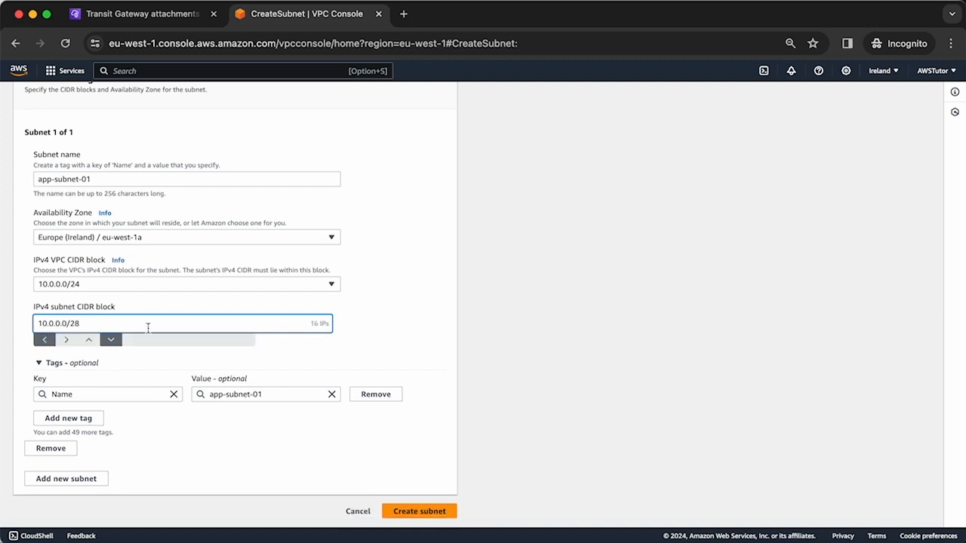
pyautogui.click(337, 329)
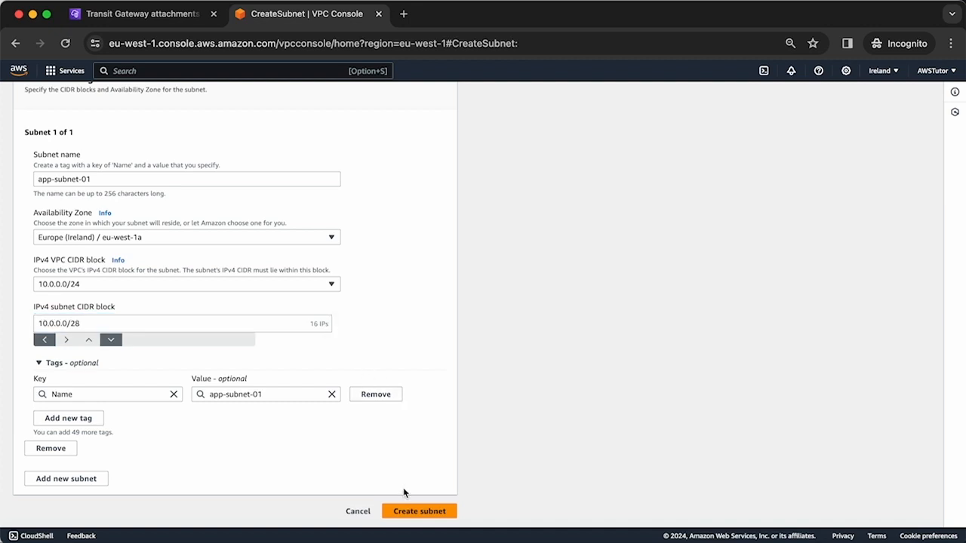
pyautogui.click(412, 511)
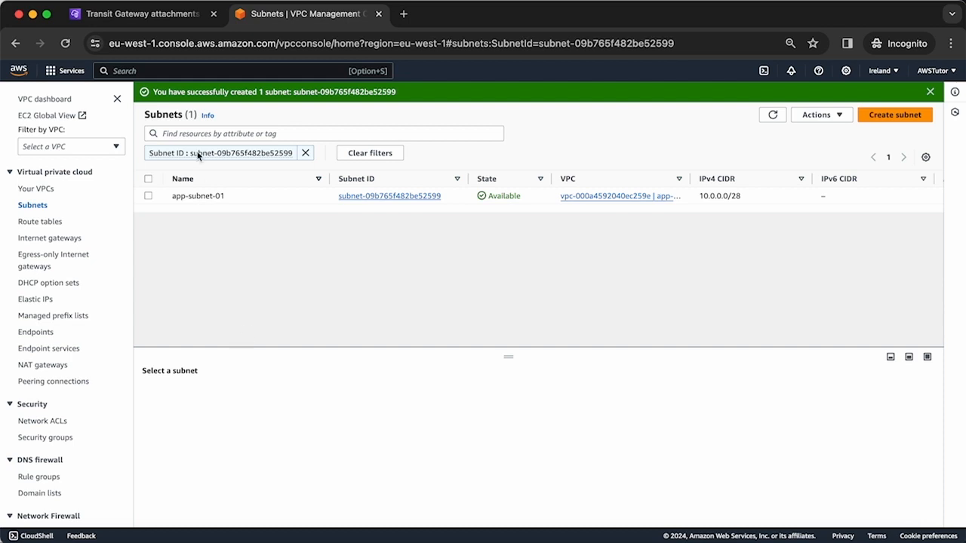
# Switch to the first browser tab, select tg-attachment-01 and review its details, including its association columns
pyautogui.click(167, 23)
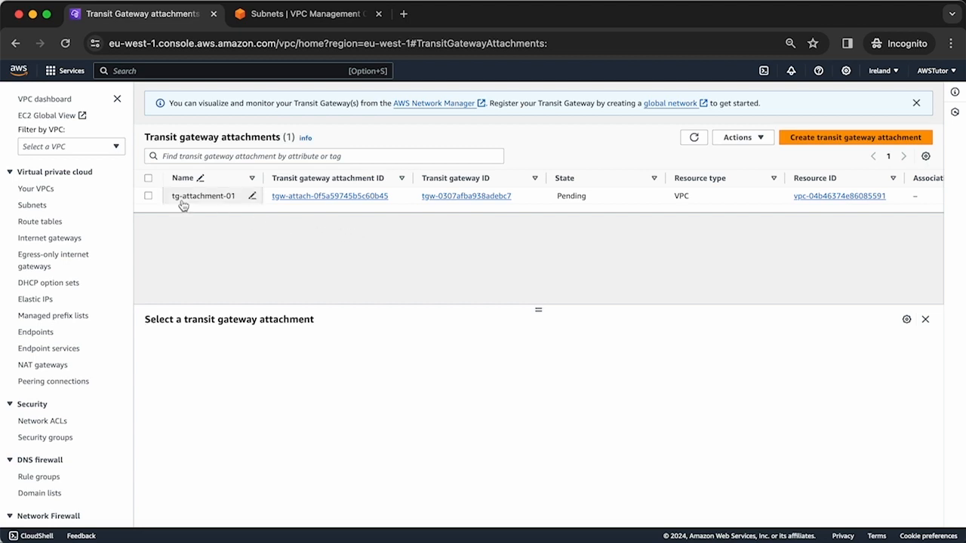
pyautogui.click(149, 196)
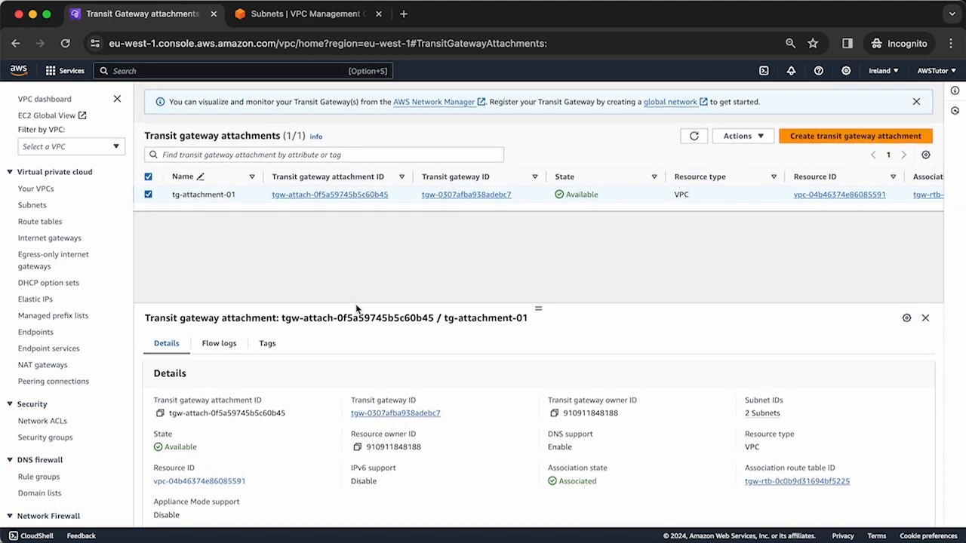
pyautogui.scroll(-3, 73, 397)
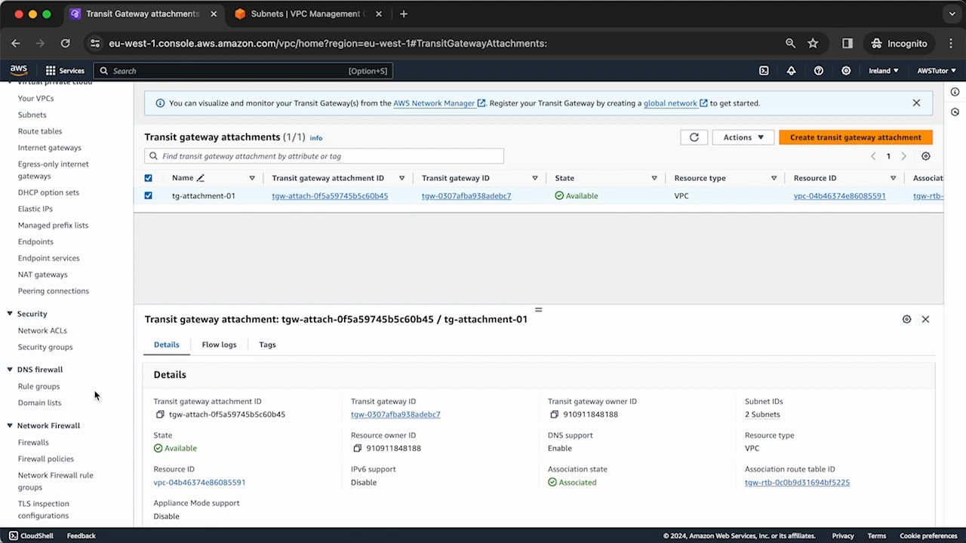
pyautogui.scroll(-1, 249, 412)
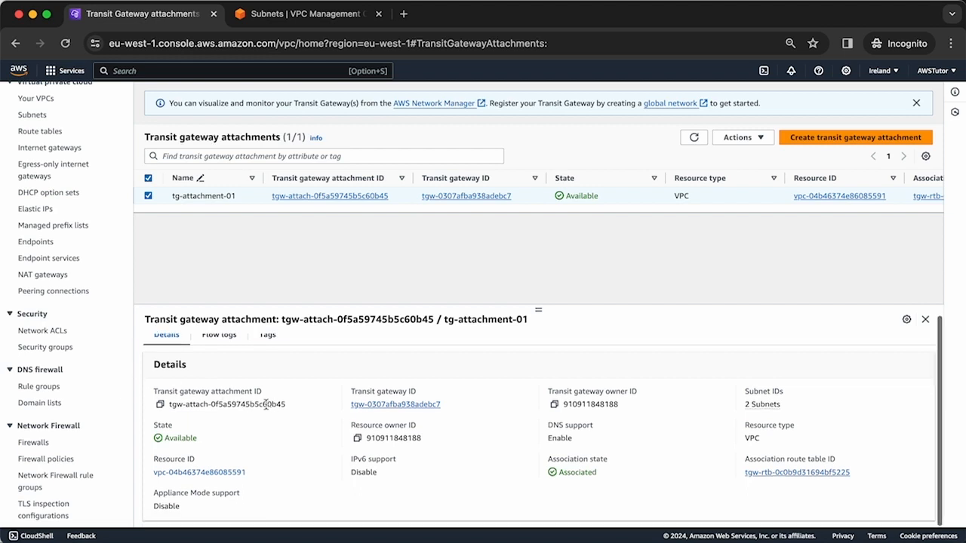
pyautogui.scroll(1, 278, 408)
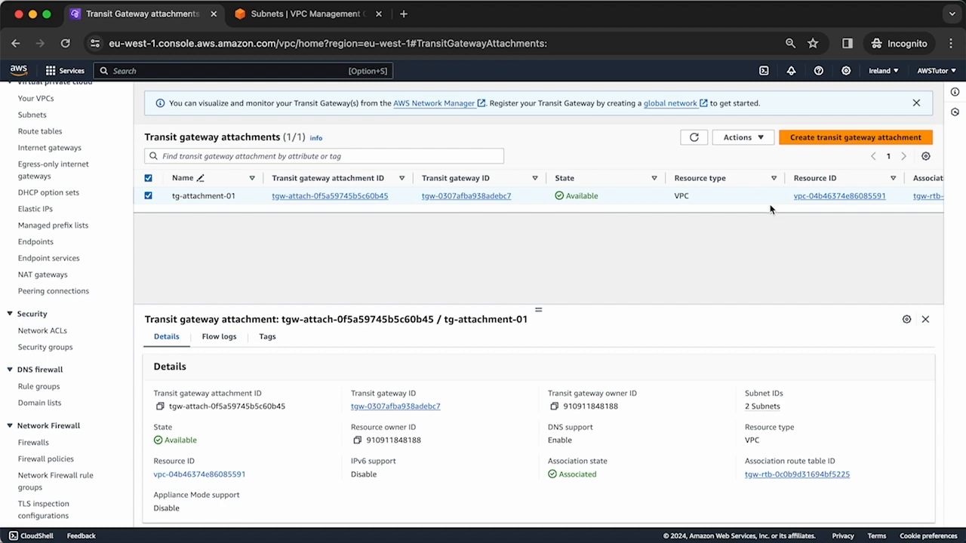
pyautogui.hscroll(5, 770, 209)
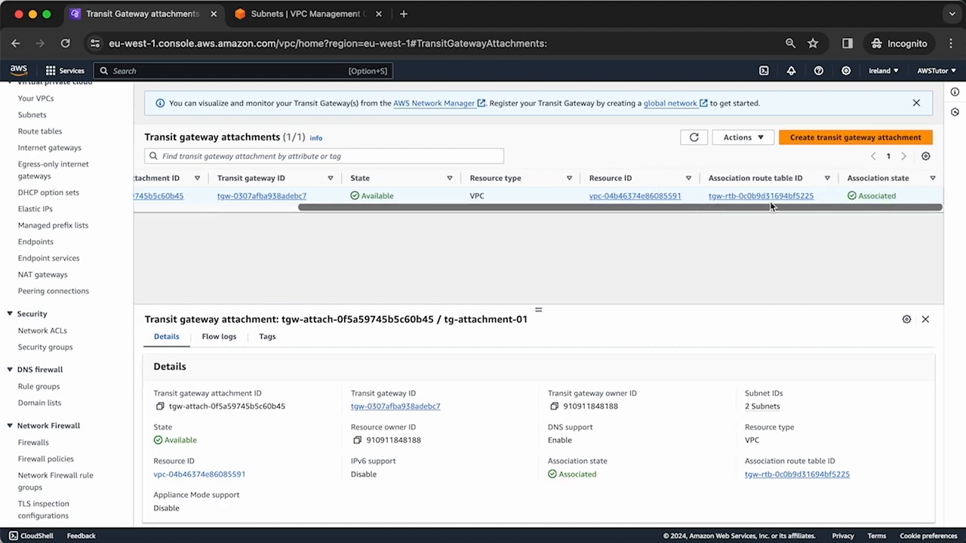
# Open the attachment's associated route table, select its VPC association and open that attachment's details page
pyautogui.click(769, 196)
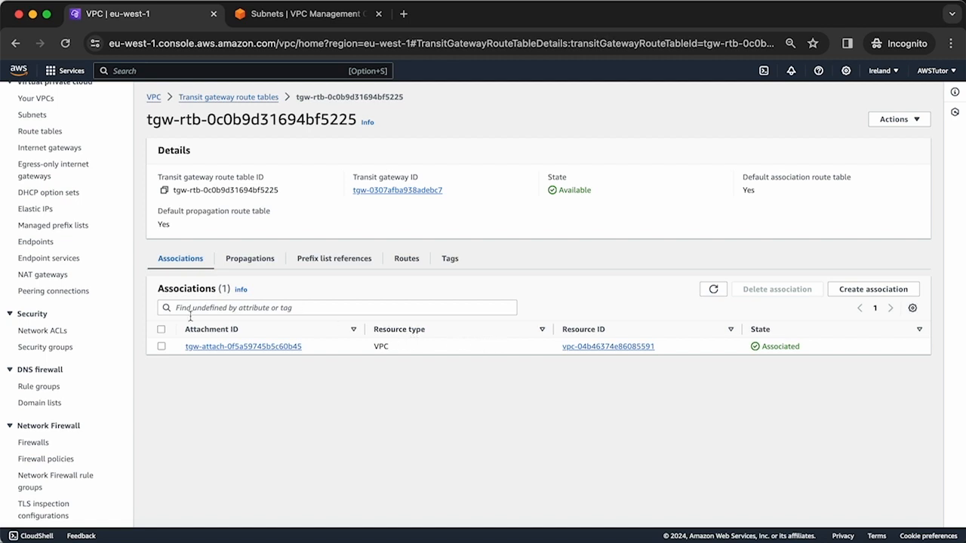
pyautogui.click(162, 346)
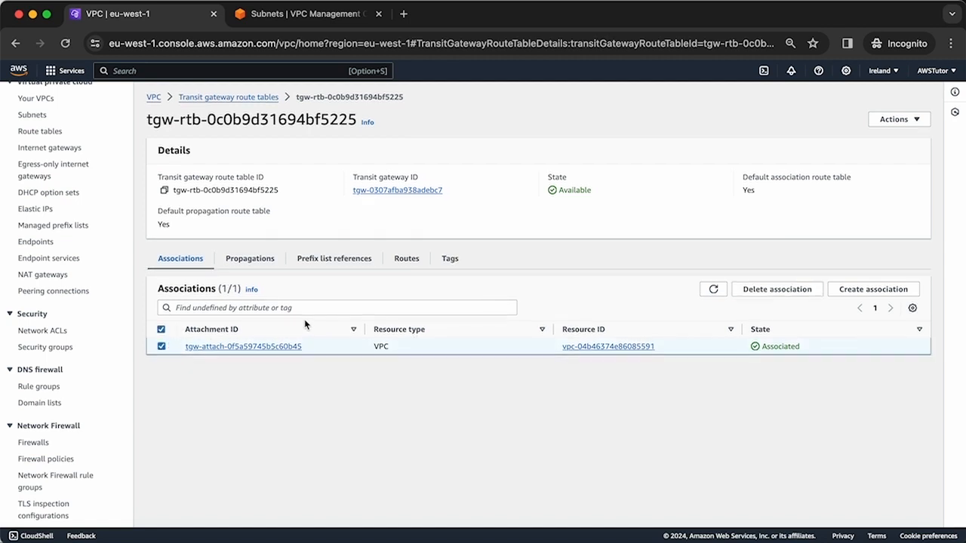
pyautogui.click(257, 348)
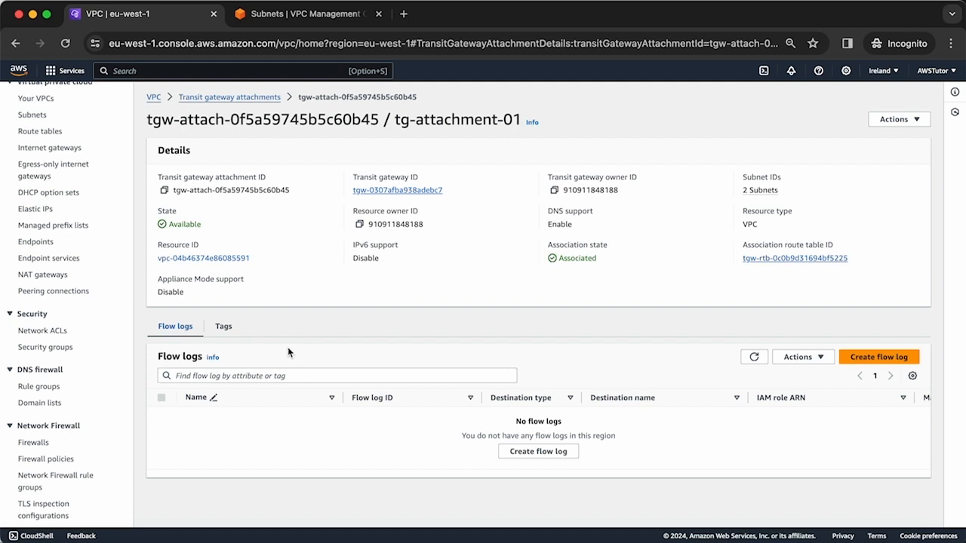
# Go back to the transit gateway attachments list and start creating another attachment
pyautogui.scroll(-3, 83, 392)
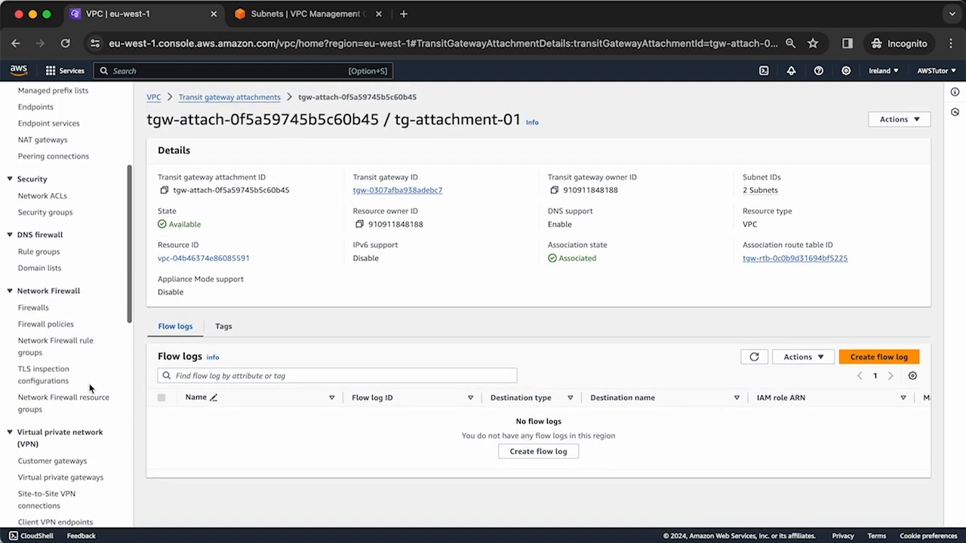
pyautogui.scroll(-4, 92, 383)
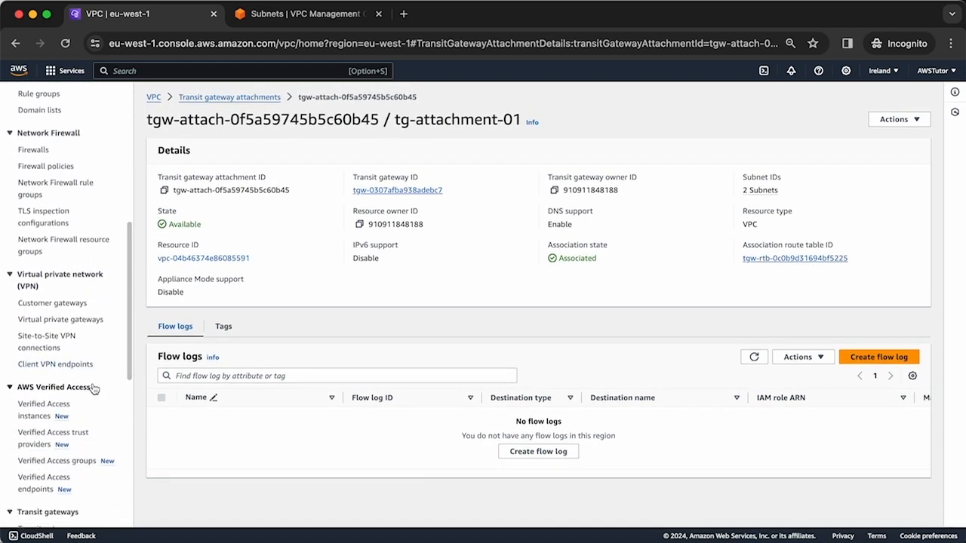
pyautogui.scroll(-5, 93, 385)
pyautogui.click(36, 396)
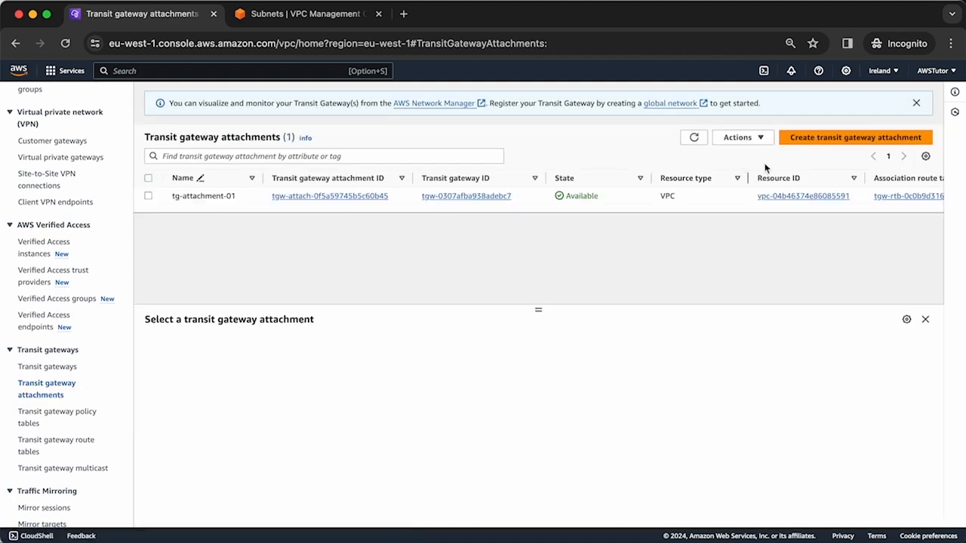
pyautogui.click(804, 141)
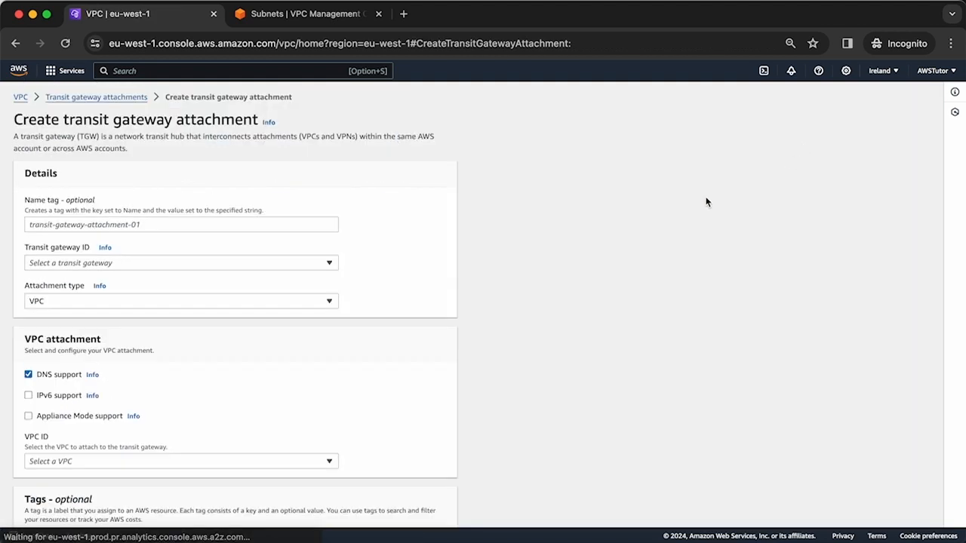
# Review the Connect and VPN attachment types, examine the VPN attachment's gateway, routing and tunnel options, and cancel the form
pyautogui.click(200, 305)
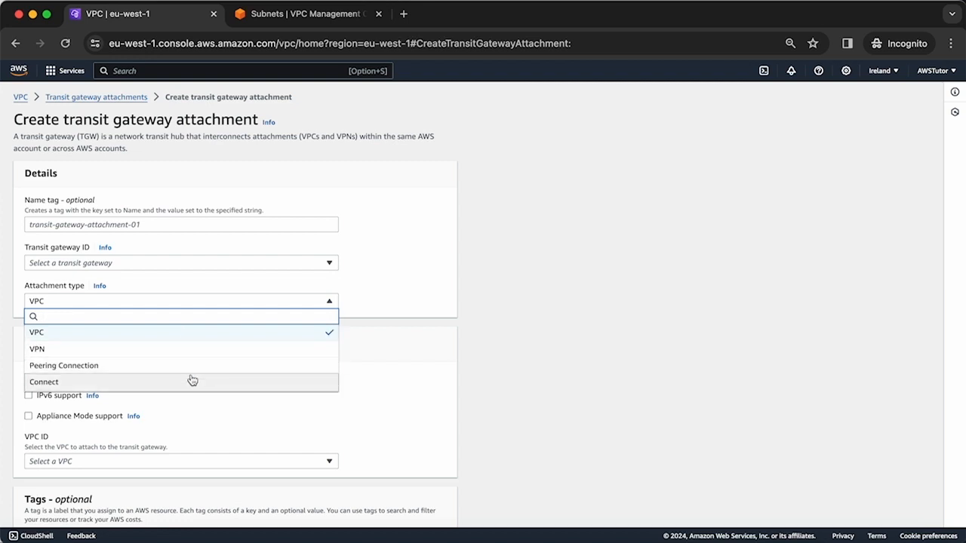
pyautogui.click(190, 379)
pyautogui.click(193, 306)
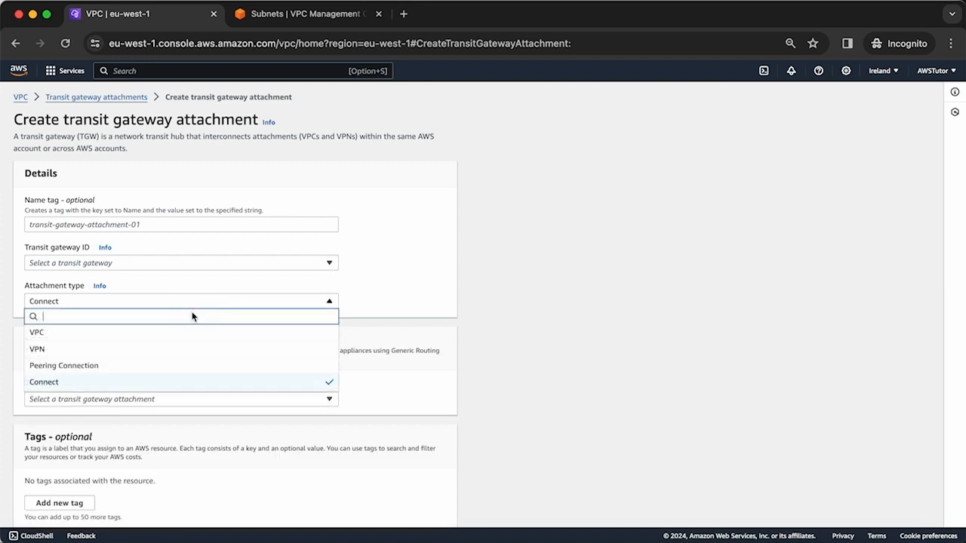
pyautogui.scroll(-1, 189, 370)
pyautogui.click(162, 318)
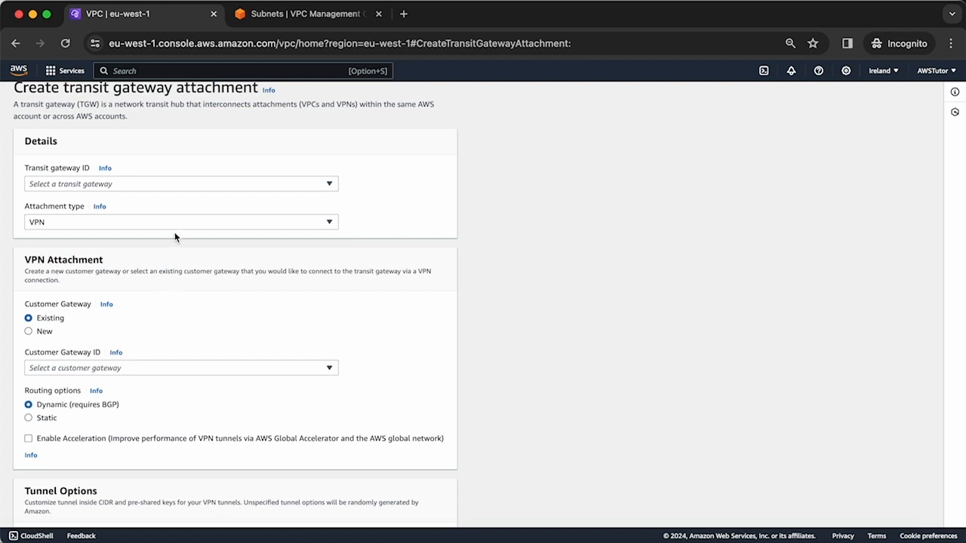
pyautogui.scroll(-1, 184, 344)
pyautogui.scroll(-4, 184, 343)
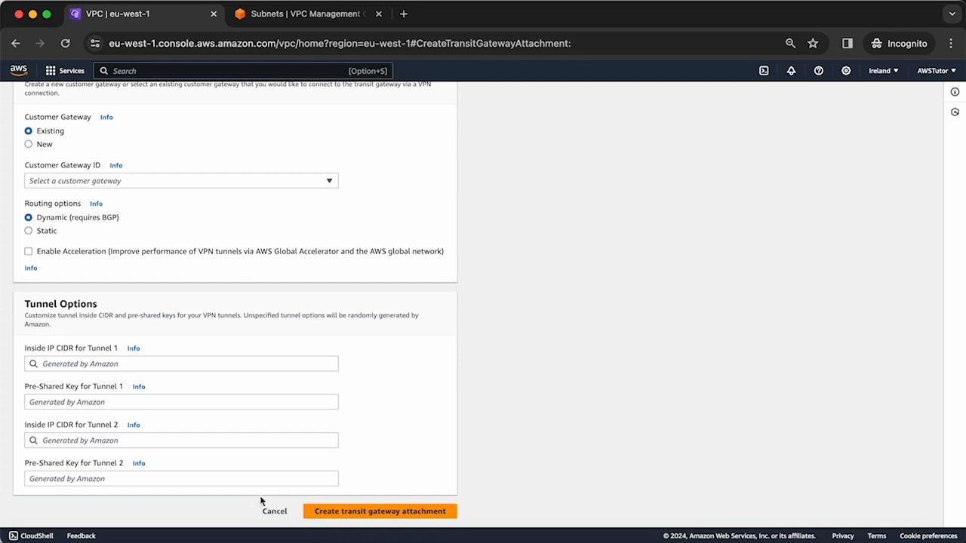
pyautogui.click(273, 512)
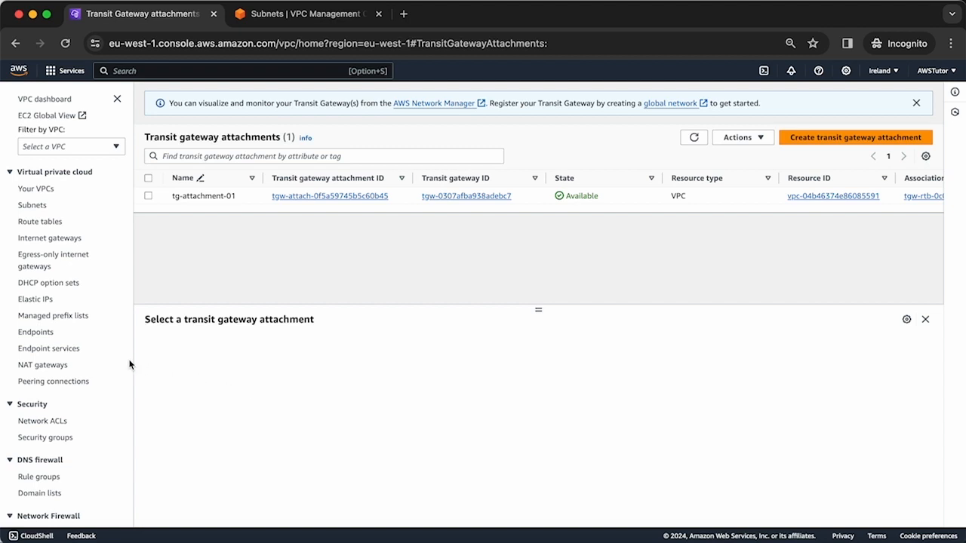
# Start a new transit gateway attachment named tg-attachment-02 for transit gateway tgw-0307afba938adebc7 with attachment type VPC
pyautogui.click(908, 137)
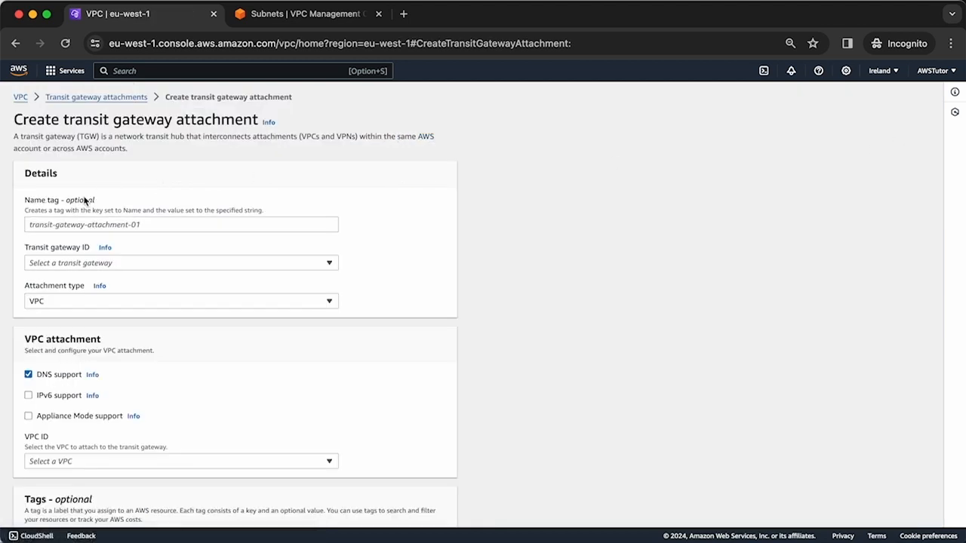
pyautogui.click(107, 227)
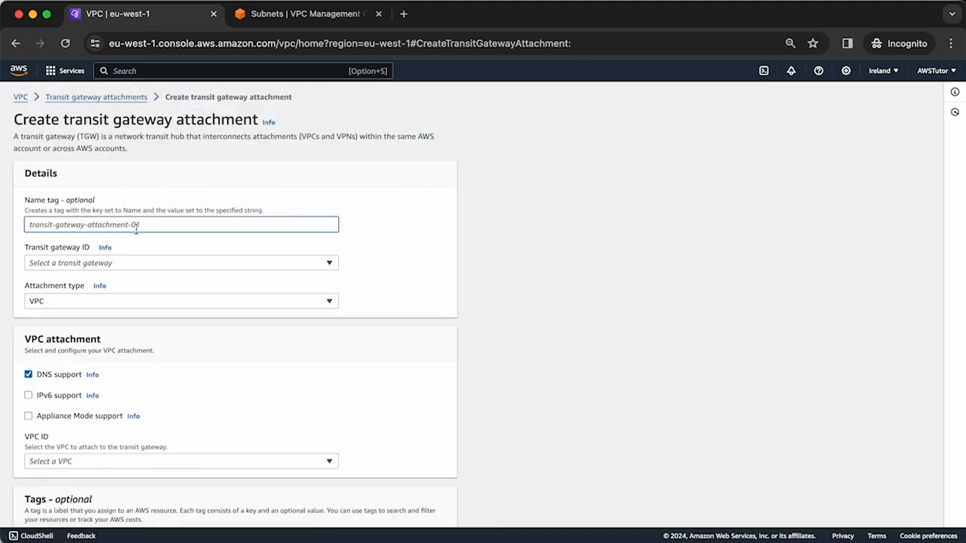
pyautogui.write('tg-attachment-02')
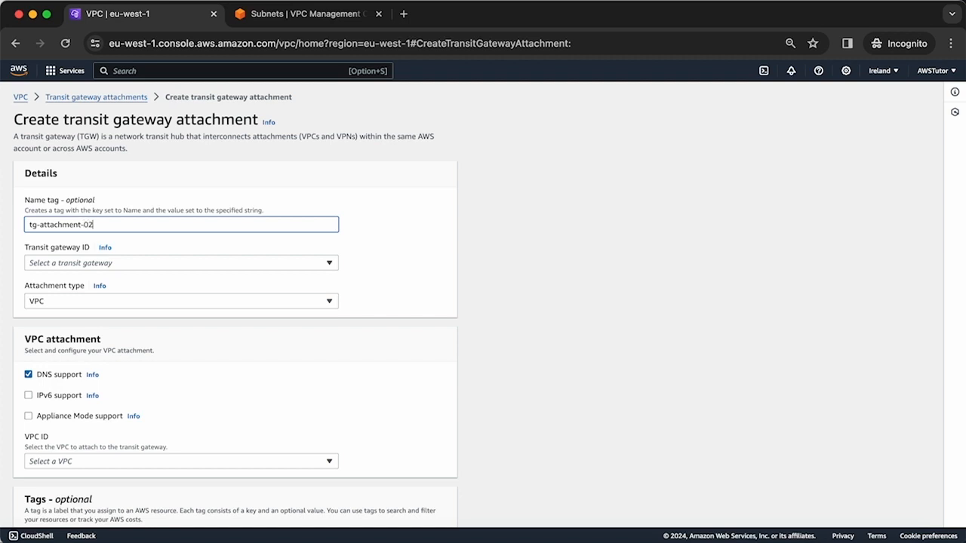
pyautogui.click(150, 262)
pyautogui.click(151, 306)
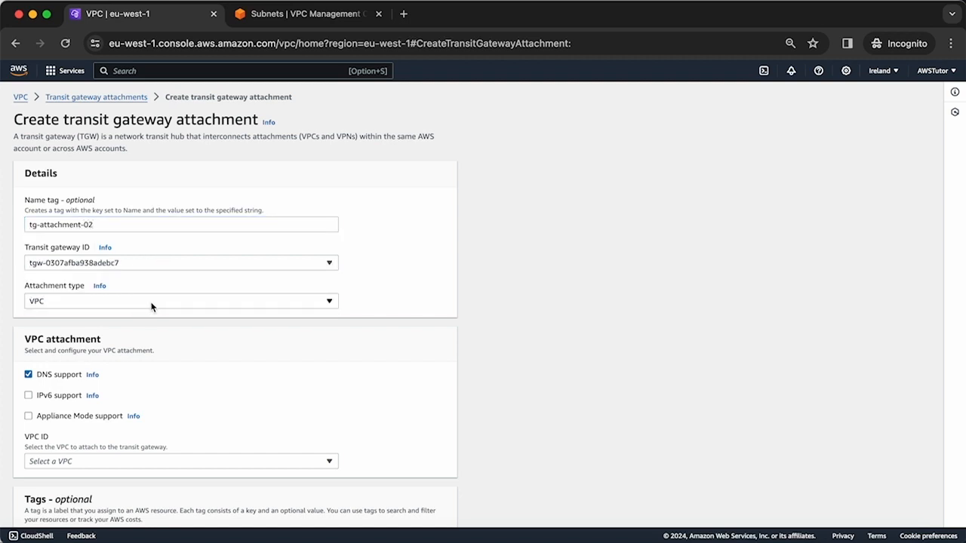
pyautogui.click(152, 304)
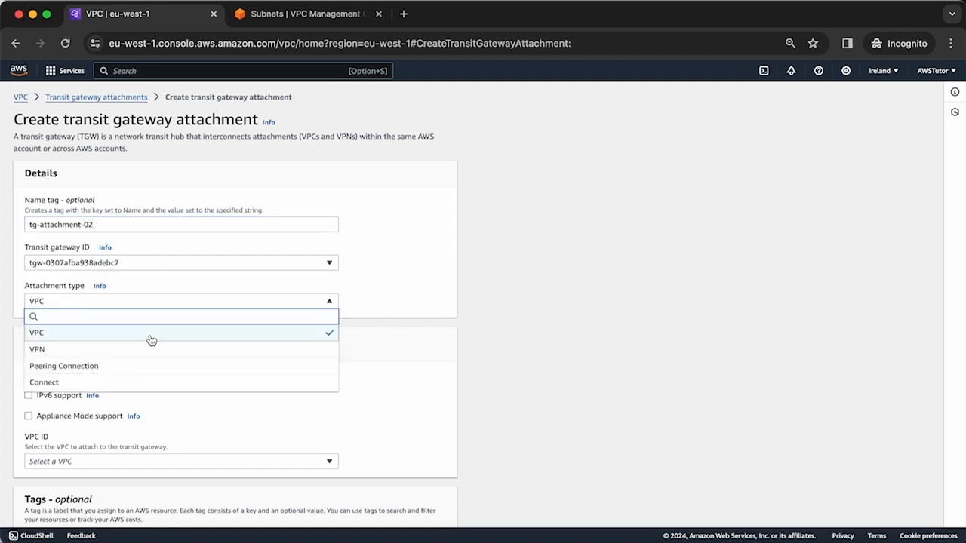
pyautogui.click(151, 340)
# Choose app-vpc as the VPC to attach, keep its eu-west-1a subnet, and create the attachment
pyautogui.scroll(-3, 142, 372)
pyautogui.click(125, 352)
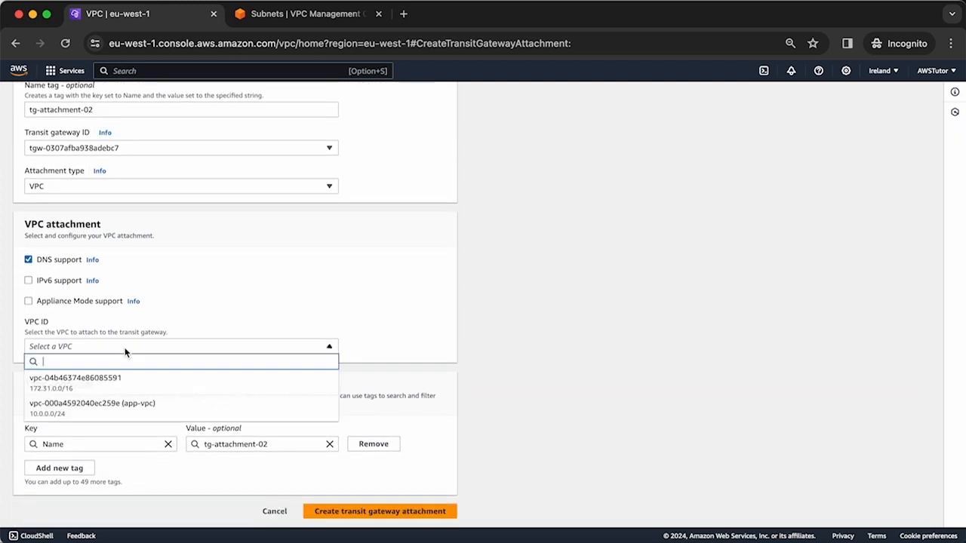
pyautogui.click(144, 404)
pyautogui.scroll(-1, 153, 396)
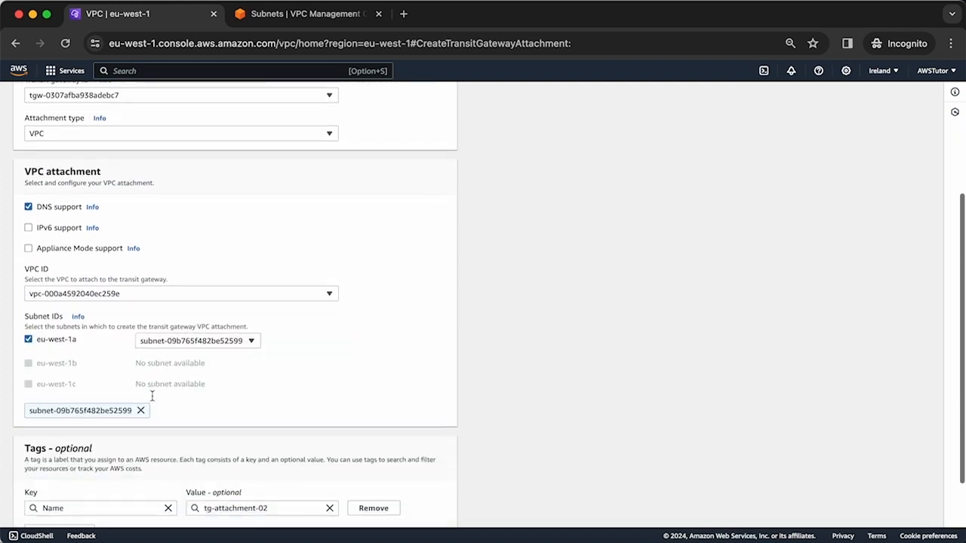
pyautogui.scroll(-2, 152, 396)
pyautogui.click(349, 509)
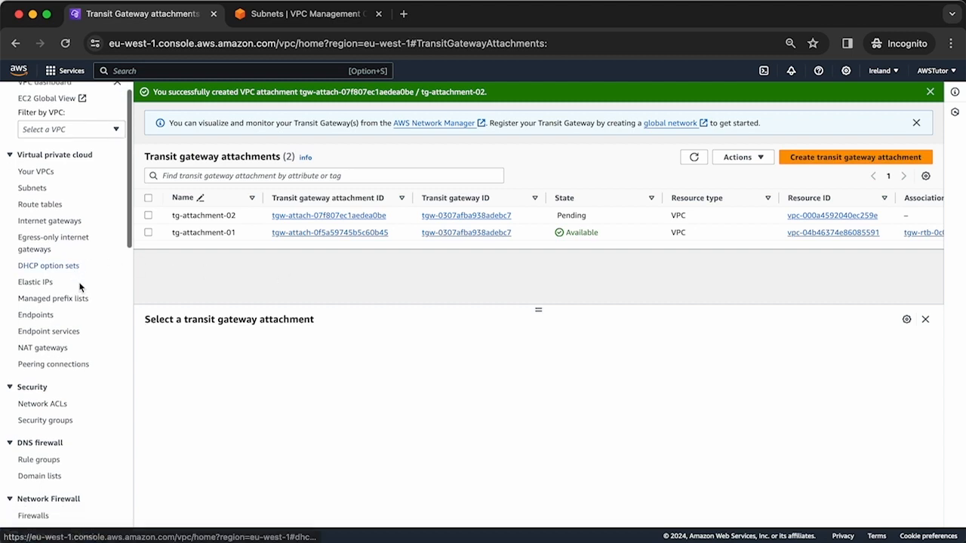
# Open the transit gateways list and select transit-gateway-nonprod to view its details
pyautogui.scroll(-4, 80, 287)
pyautogui.scroll(-10, 80, 287)
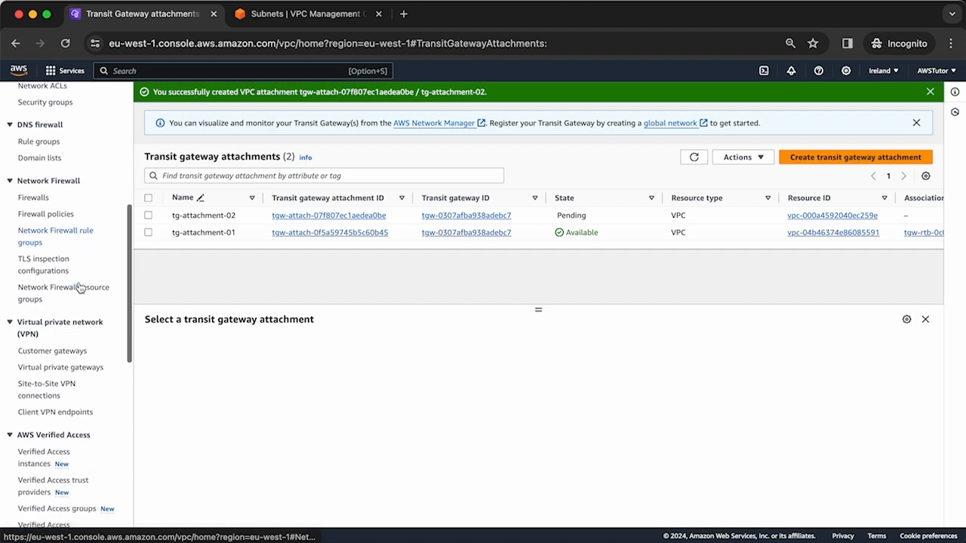
pyautogui.scroll(-1, 80, 287)
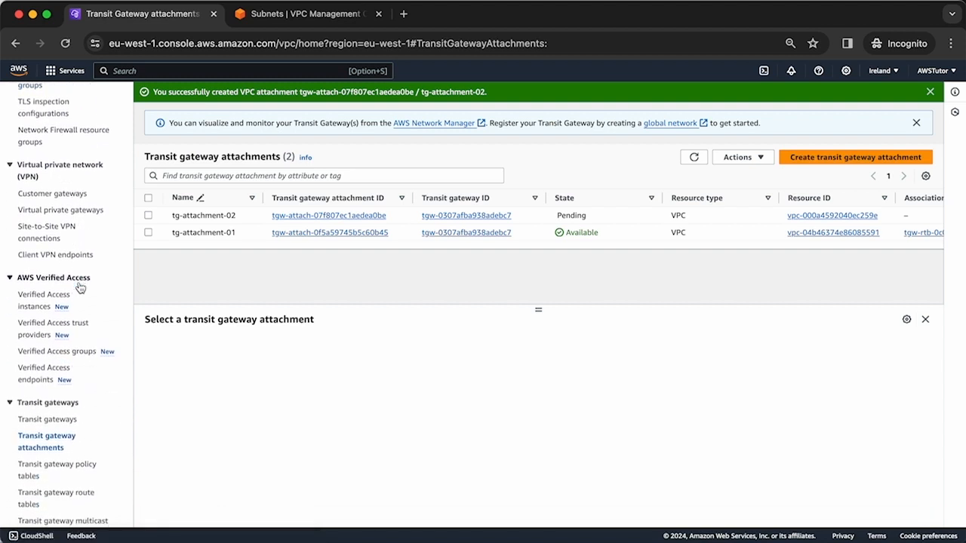
pyautogui.scroll(-6, 80, 291)
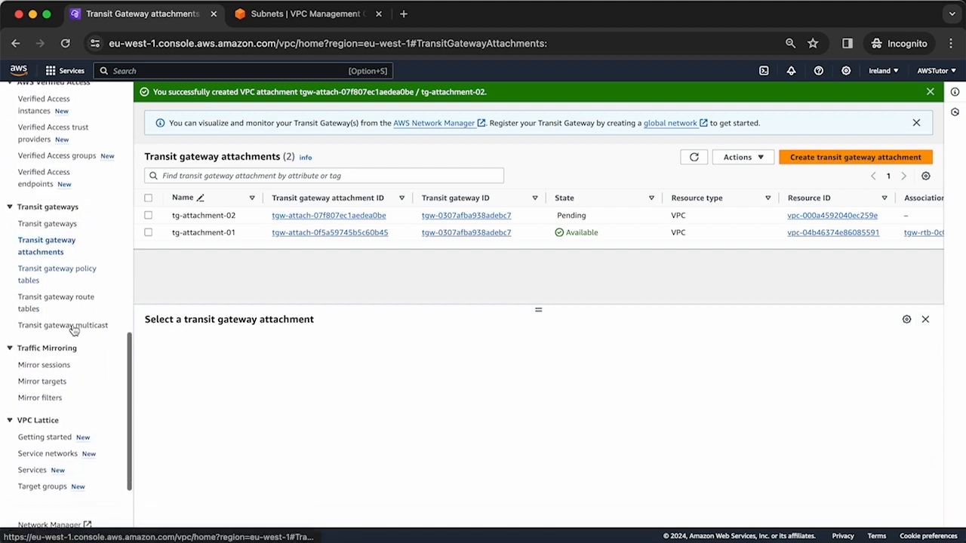
pyautogui.click(41, 219)
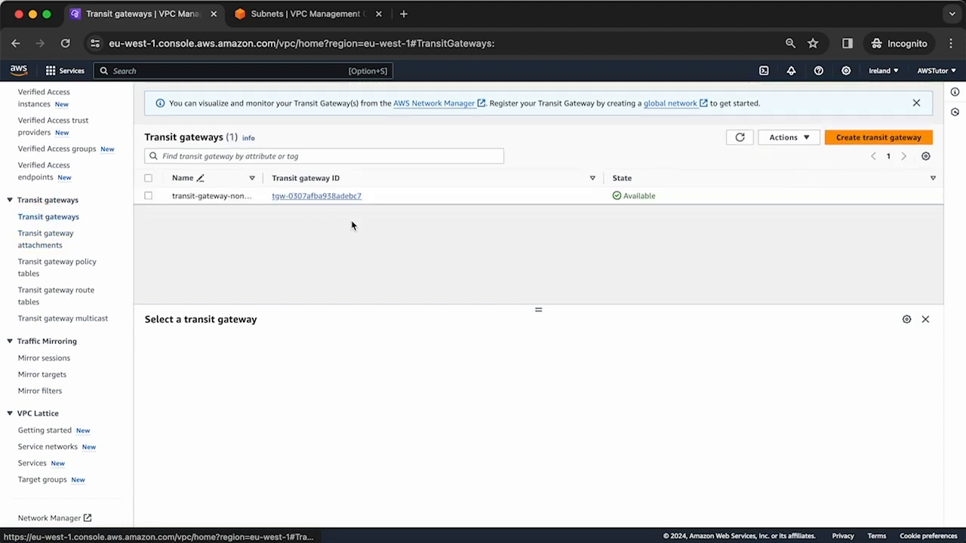
pyautogui.click(151, 197)
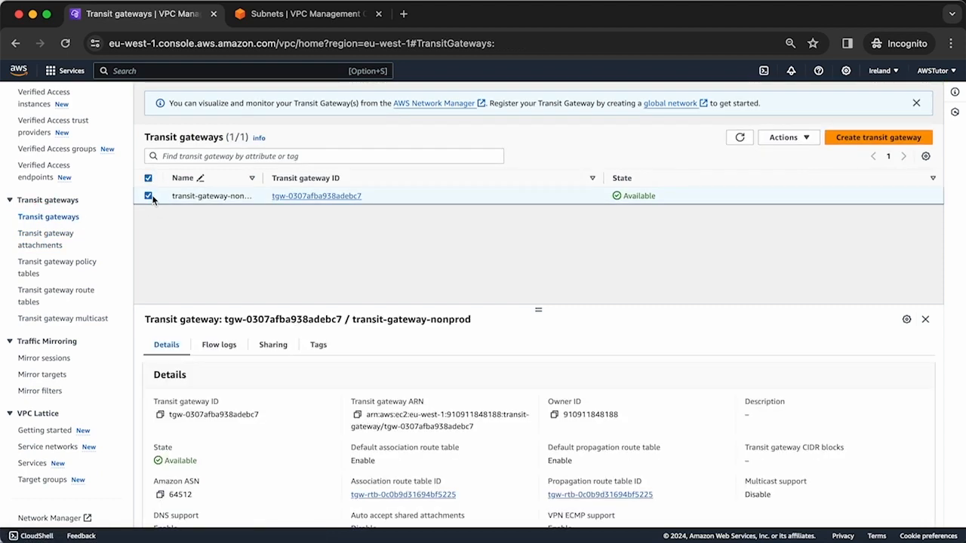
# View the transit gateway's flow logs, review the flow log creation settings and cancel without creating one
pyautogui.click(217, 345)
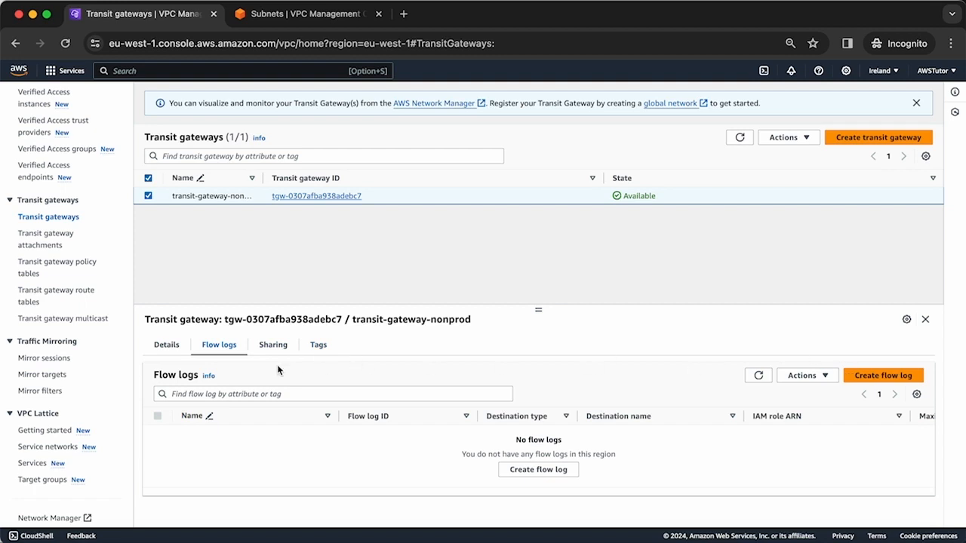
pyautogui.click(878, 379)
pyautogui.scroll(-1, 373, 334)
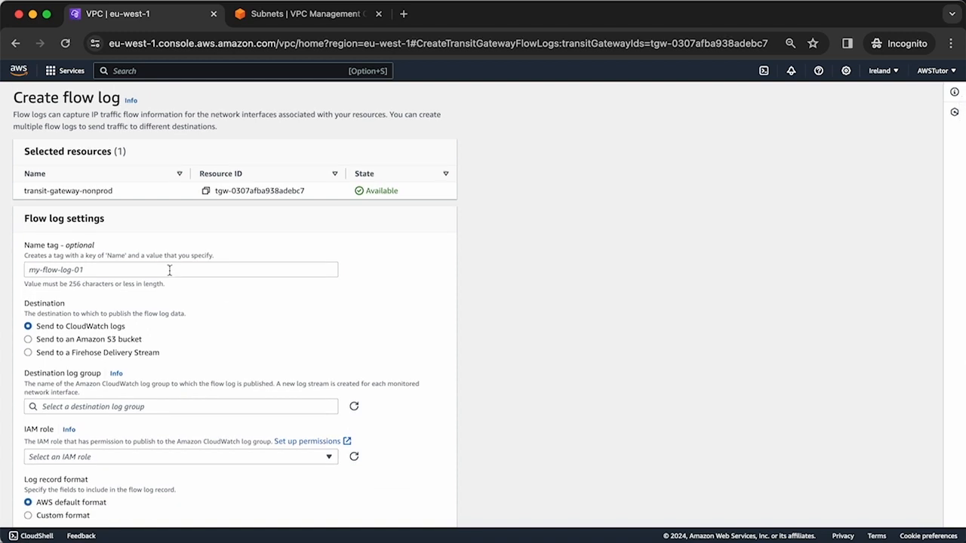
pyautogui.scroll(-6, 170, 270)
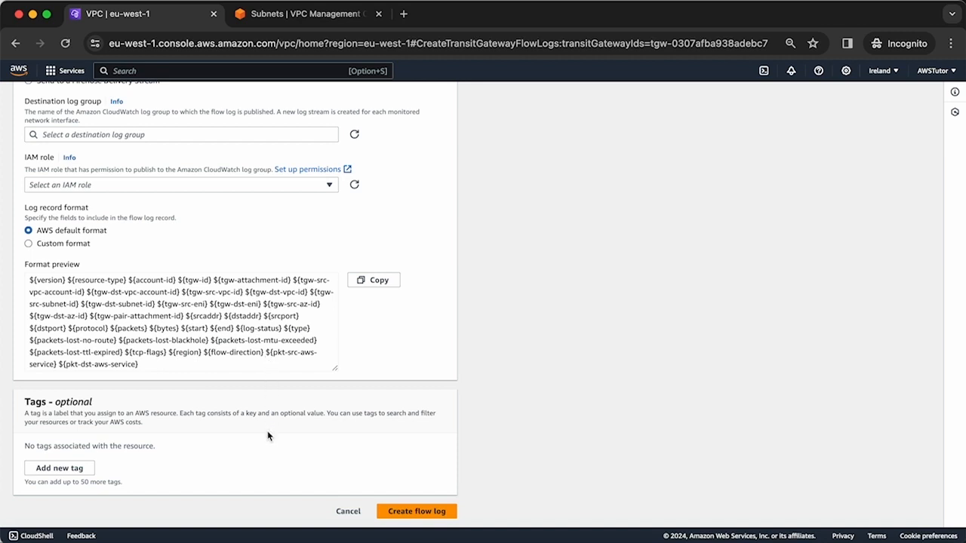
pyautogui.click(343, 511)
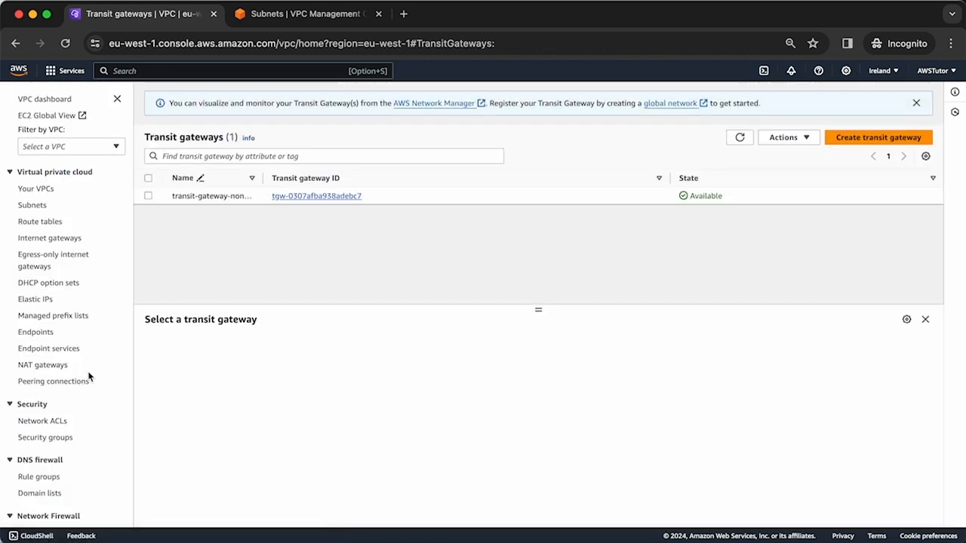
# Go back to the transit gateway attachments, refresh the list and select tg-attachment-02 to view its details
pyautogui.scroll(-10, 89, 376)
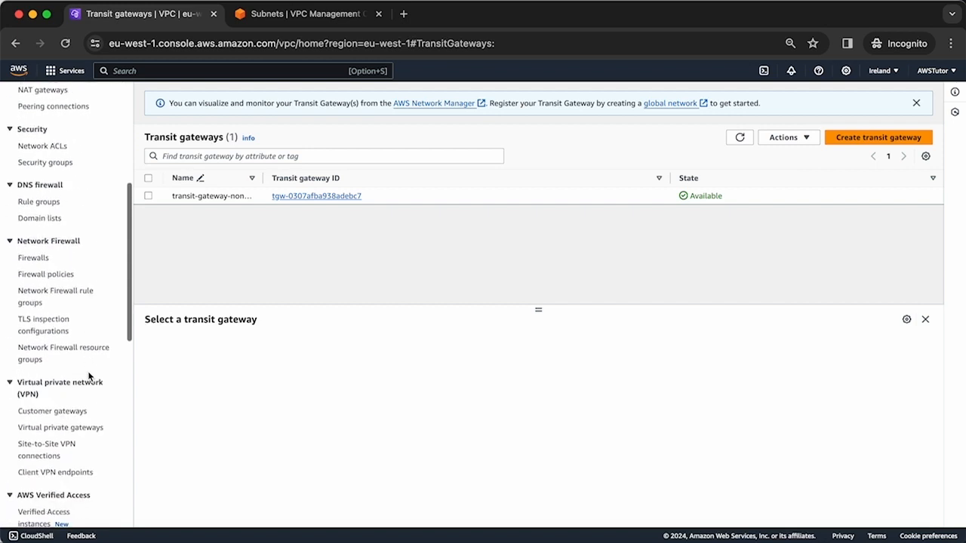
pyautogui.scroll(-10, 88, 376)
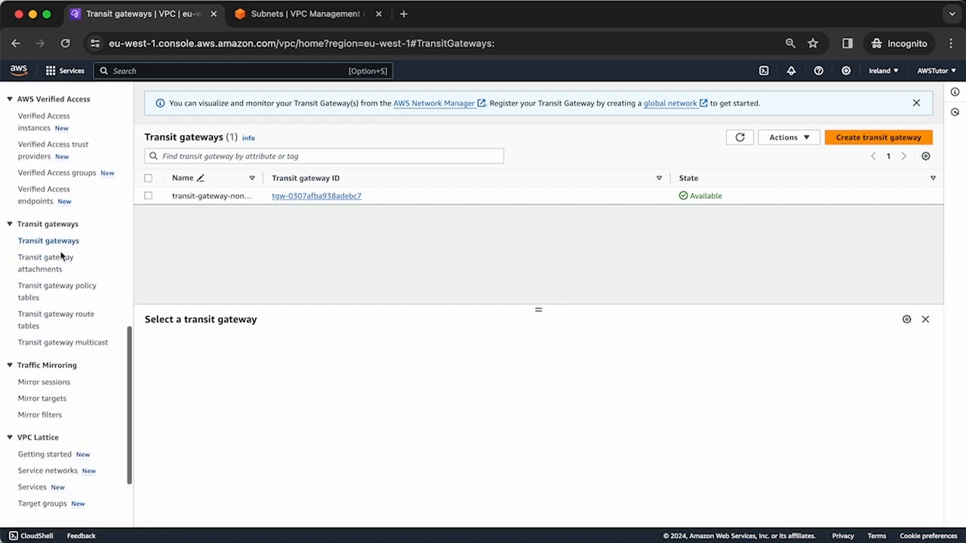
pyautogui.click(61, 258)
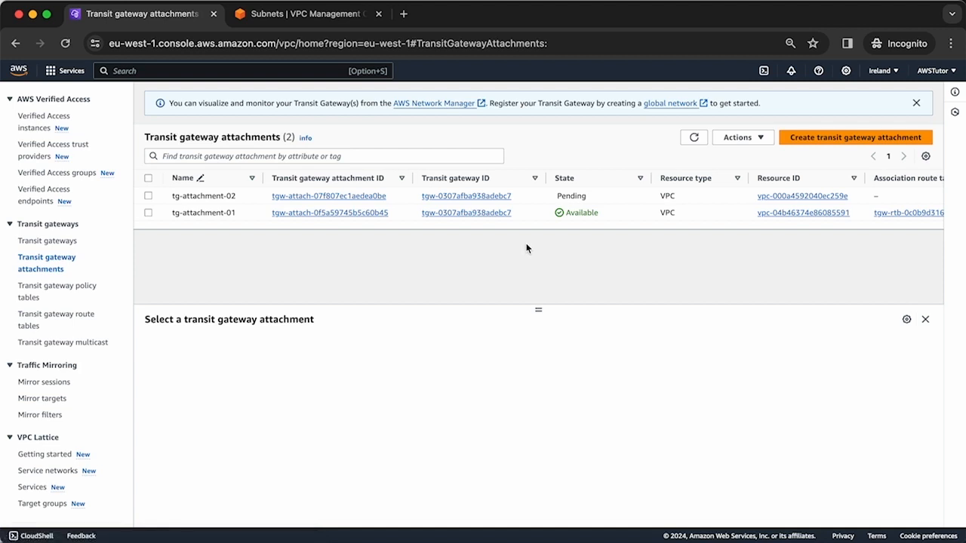
pyautogui.click(684, 141)
pyautogui.click(148, 195)
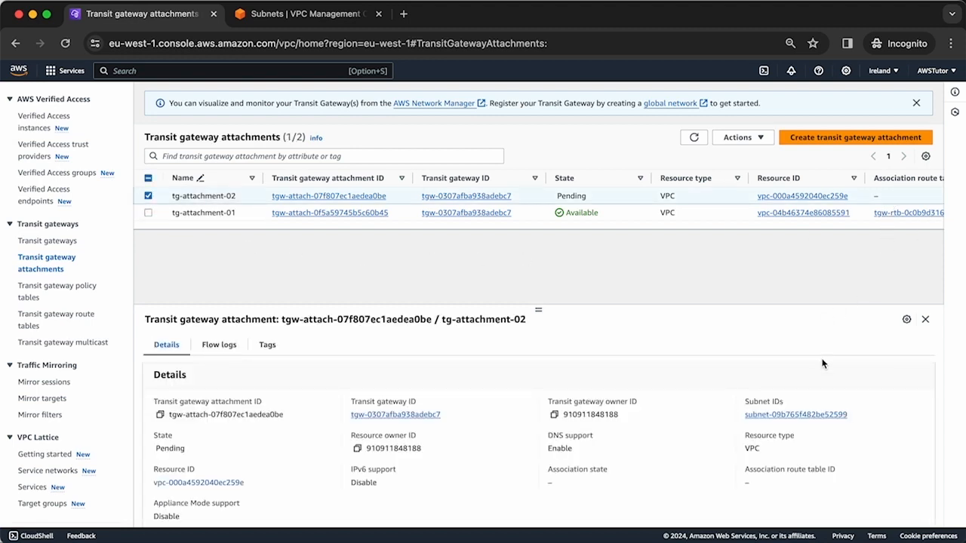
# Open the subnet used by tg-attachment-02, select app-subnet-01 and show its route table
pyautogui.click(826, 415)
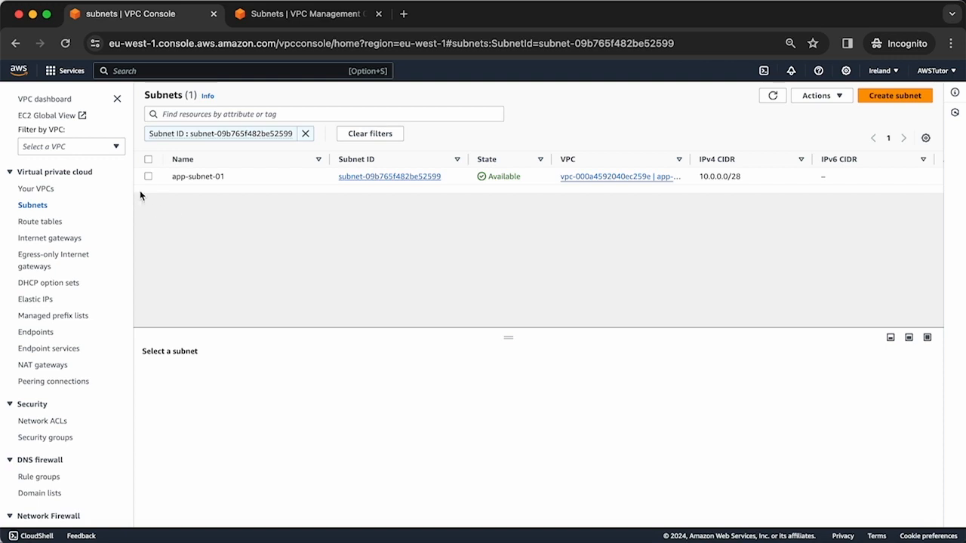
pyautogui.click(148, 179)
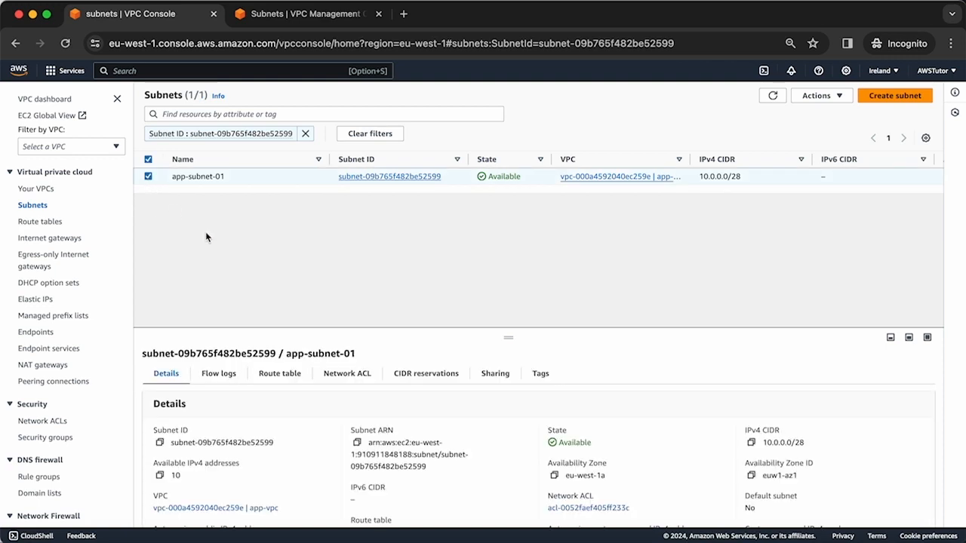
pyautogui.click(291, 375)
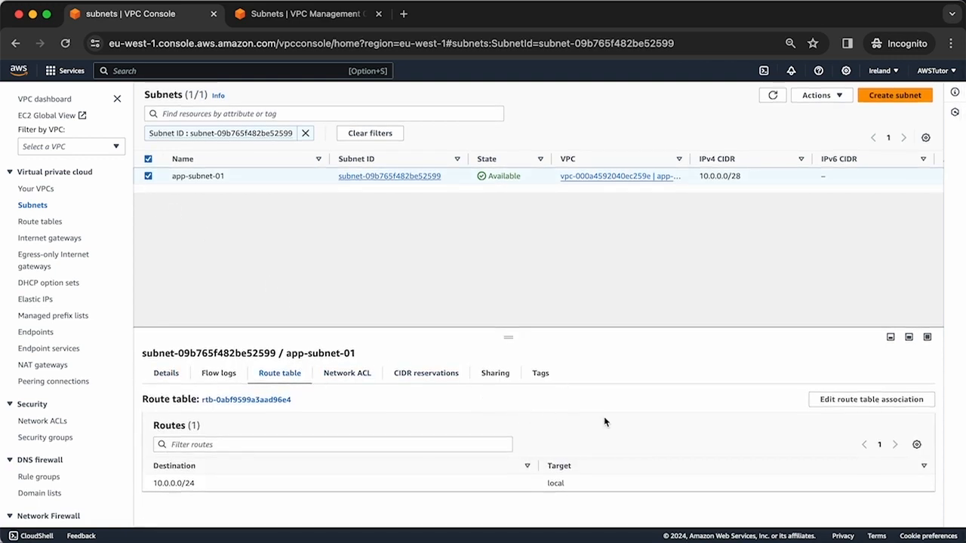
pyautogui.click(830, 402)
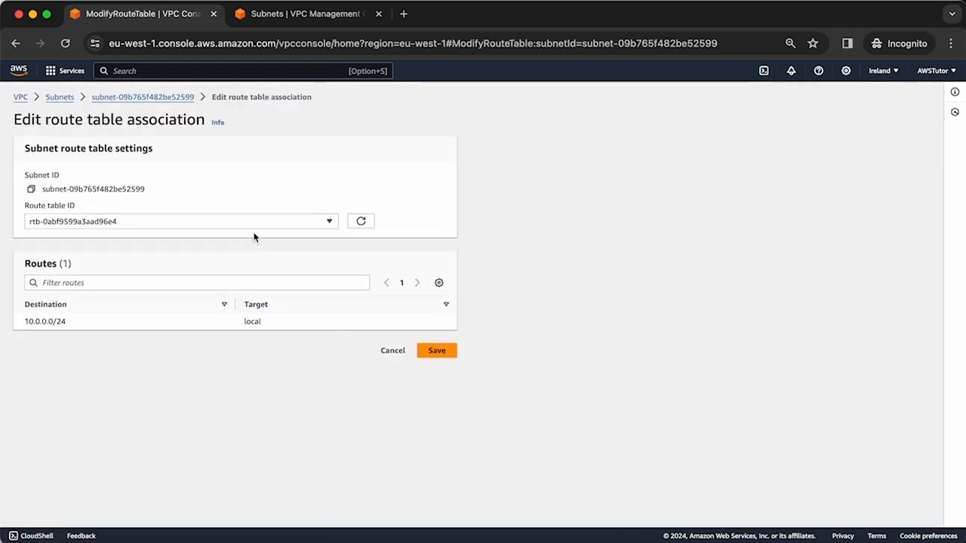
pyautogui.click(393, 351)
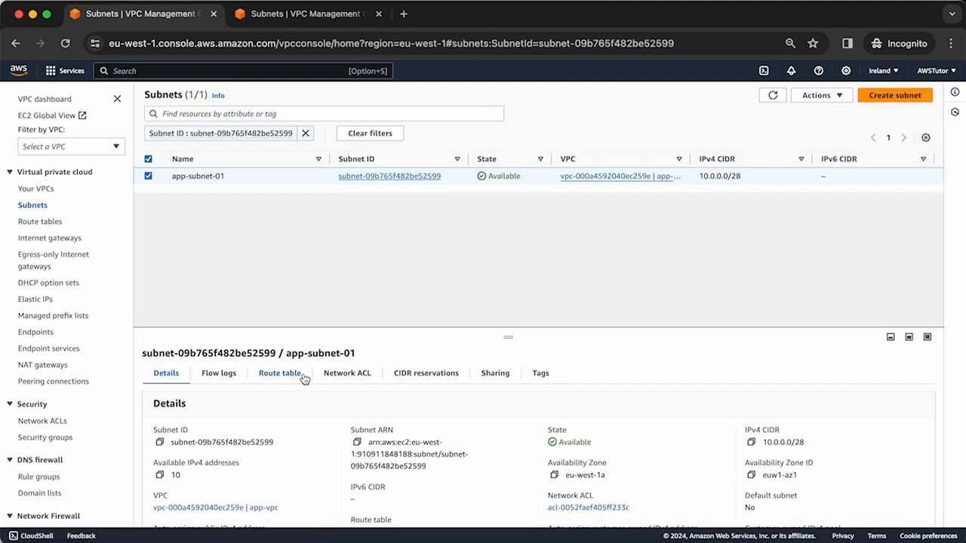
pyautogui.click(305, 378)
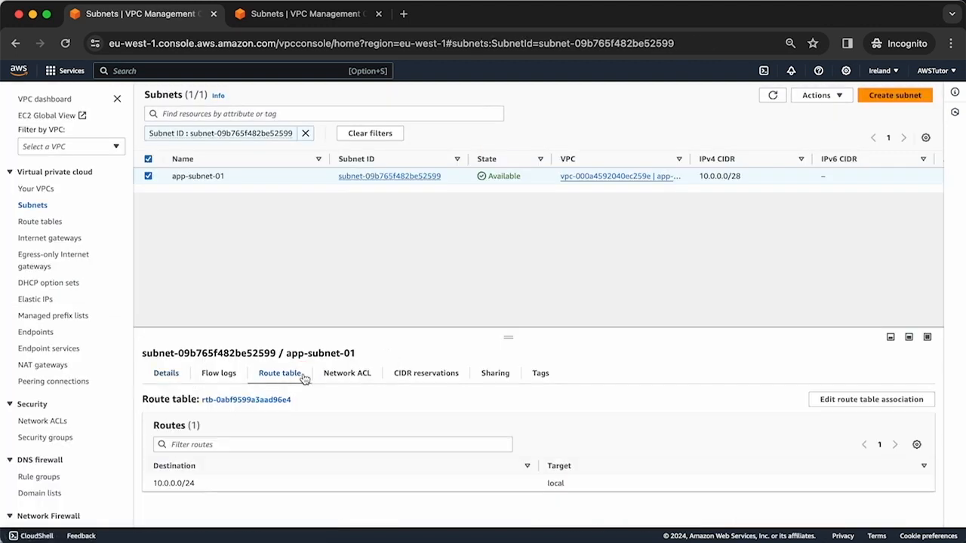
# Open the route table associated with app-subnet-01, select it and show its routes
pyautogui.click(264, 399)
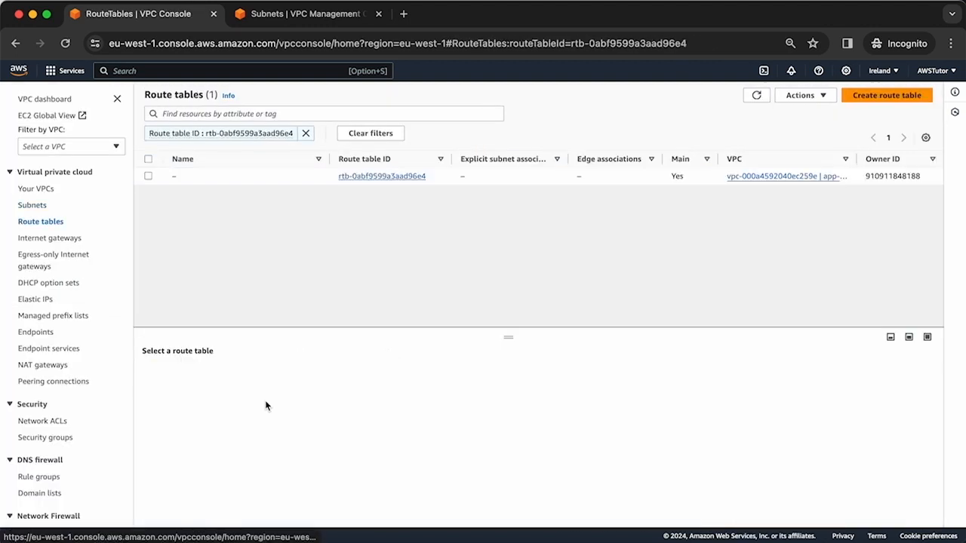
pyautogui.click(148, 177)
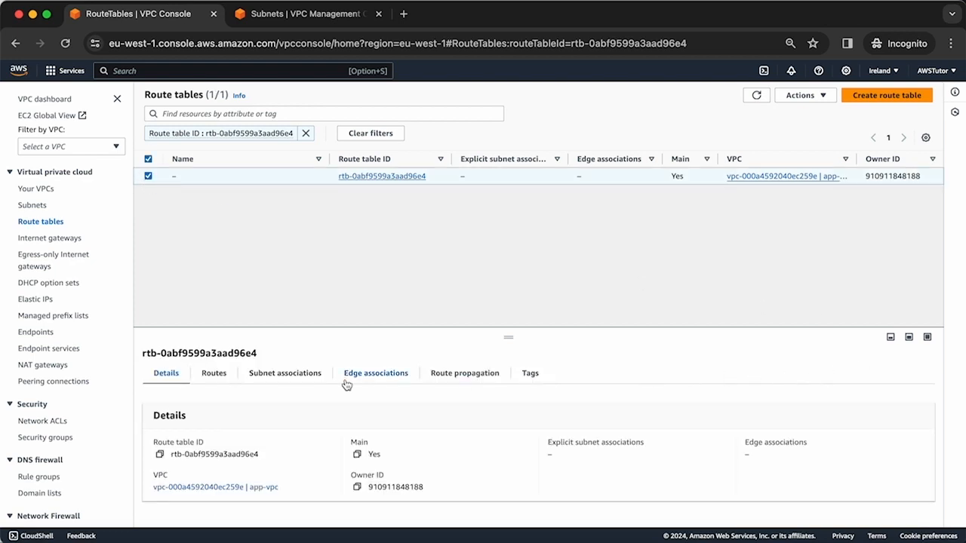
pyautogui.click(212, 373)
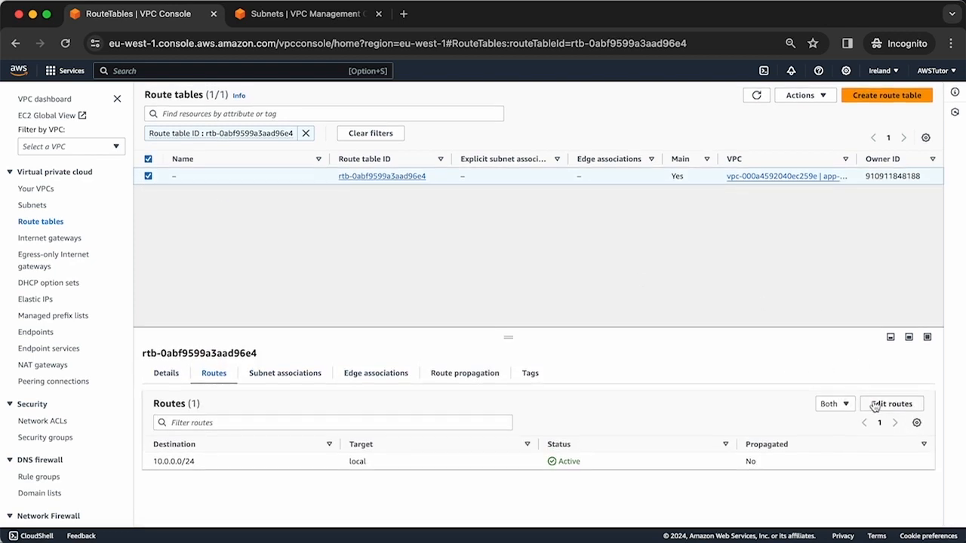
# Start editing the app-vpc route table's routes and add a new route with destination ::/0
pyautogui.click(872, 403)
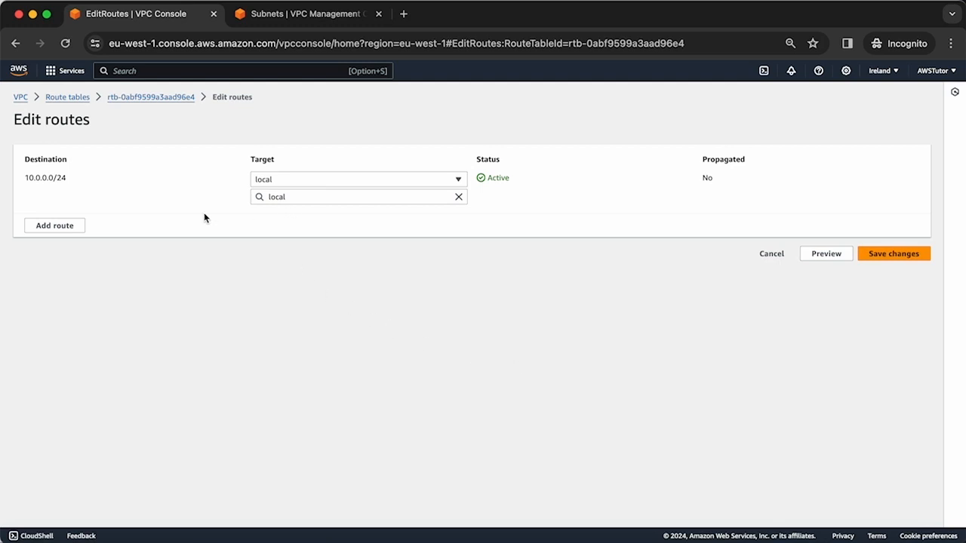
pyautogui.click(80, 224)
pyautogui.click(110, 219)
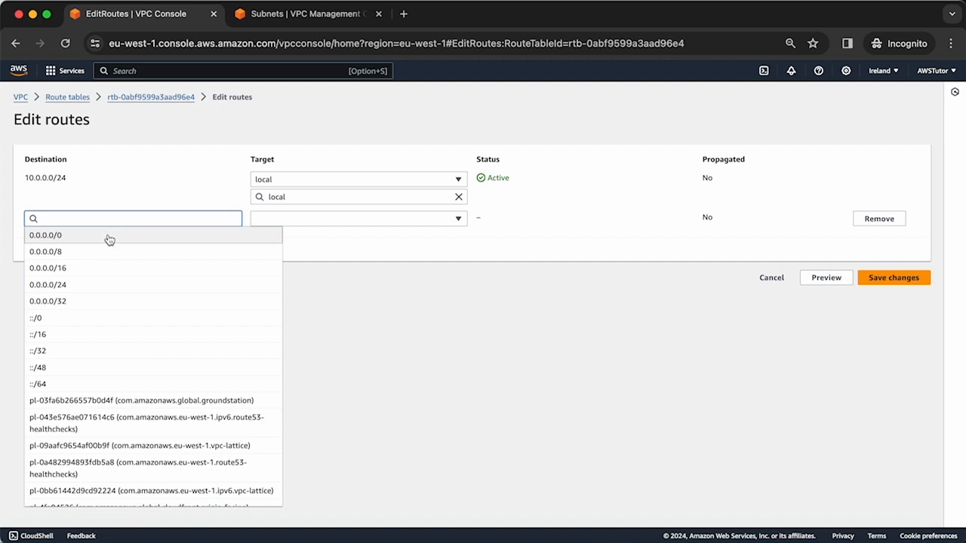
pyautogui.scroll(-2, 117, 278)
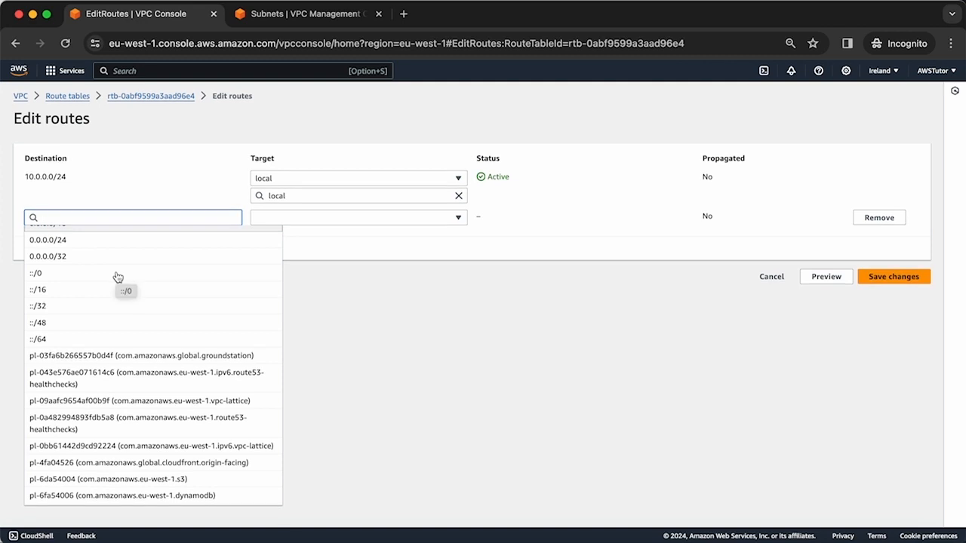
pyautogui.scroll(2, 117, 278)
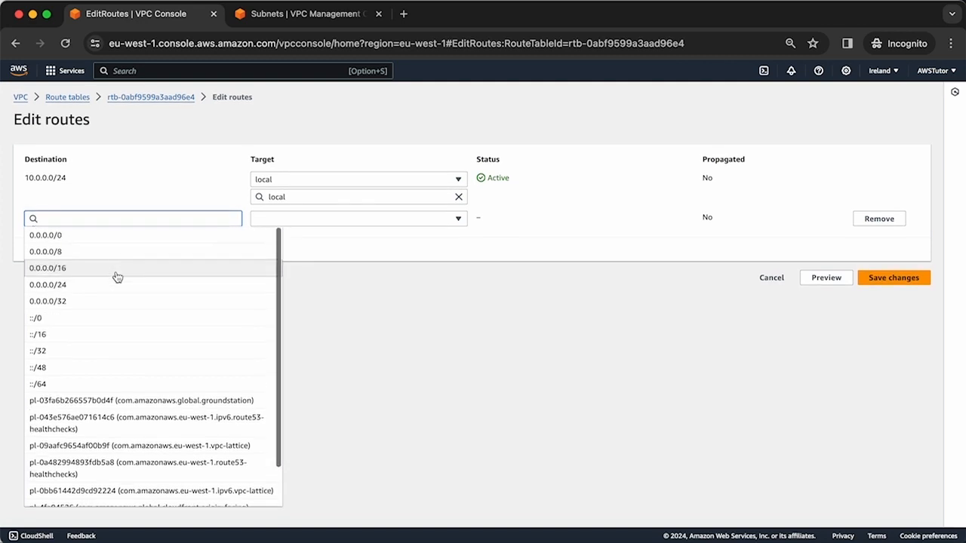
pyautogui.click(126, 320)
# Set the new route's target to Transit Gateway and choose tgw-0307afba938adebc7
pyautogui.click(298, 222)
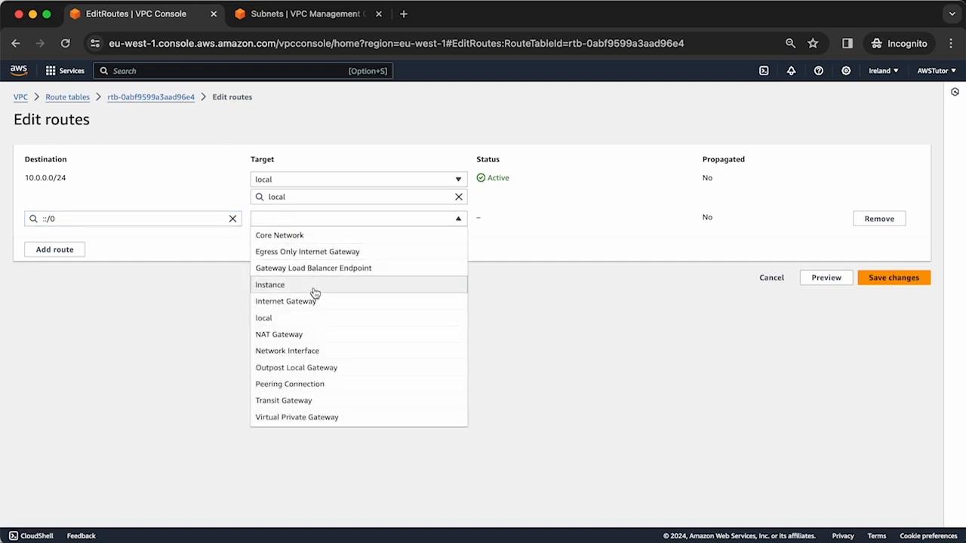
pyautogui.click(328, 400)
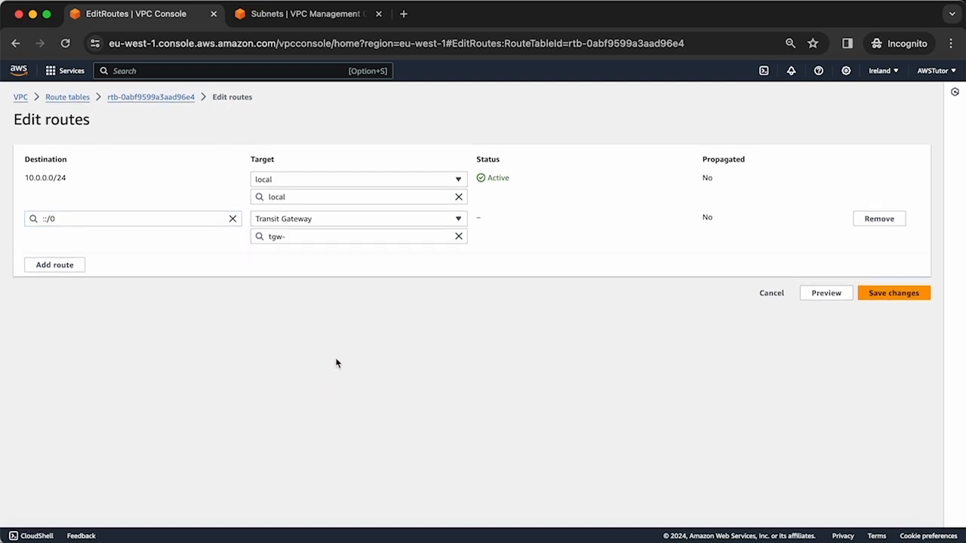
pyautogui.click(355, 237)
pyautogui.click(347, 270)
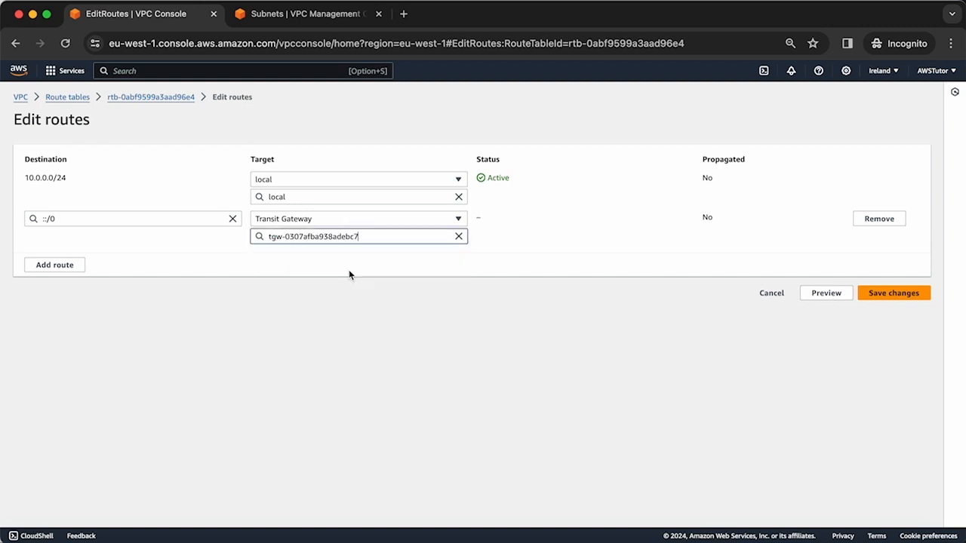
pyautogui.click(375, 266)
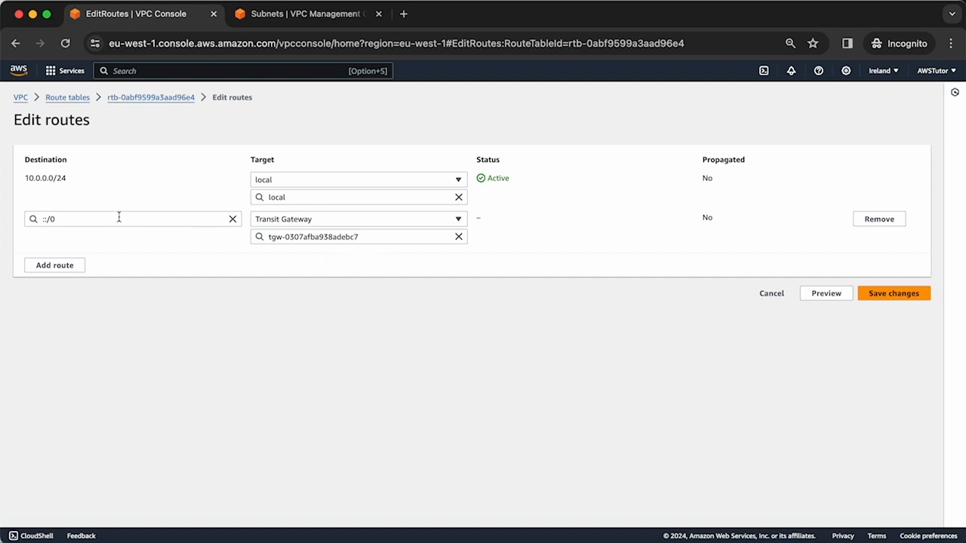
# In the other browser tab, list the VPCs, select only the unnamed VPC and copy its IPv4 CIDR, 172.31.0.0/16
pyautogui.click(272, 13)
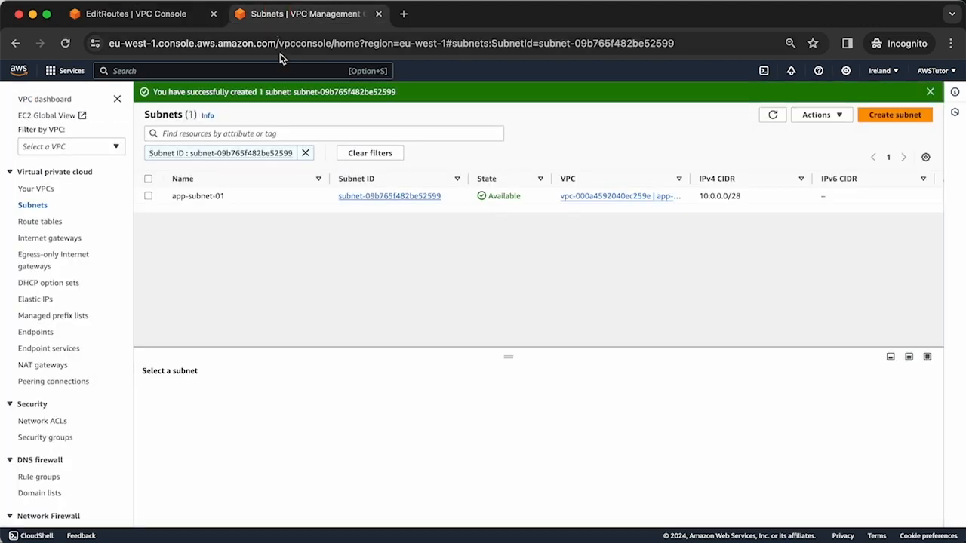
pyautogui.click(306, 154)
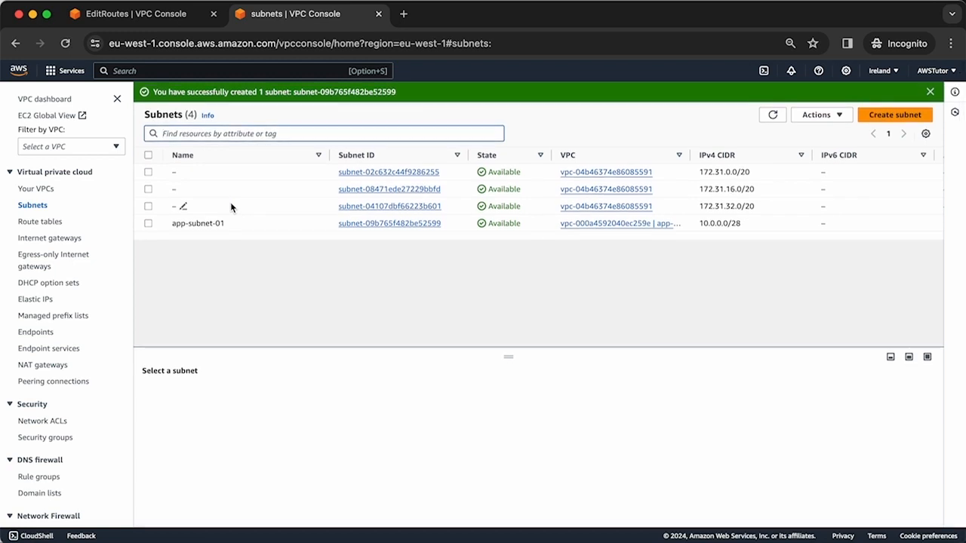
pyautogui.click(45, 189)
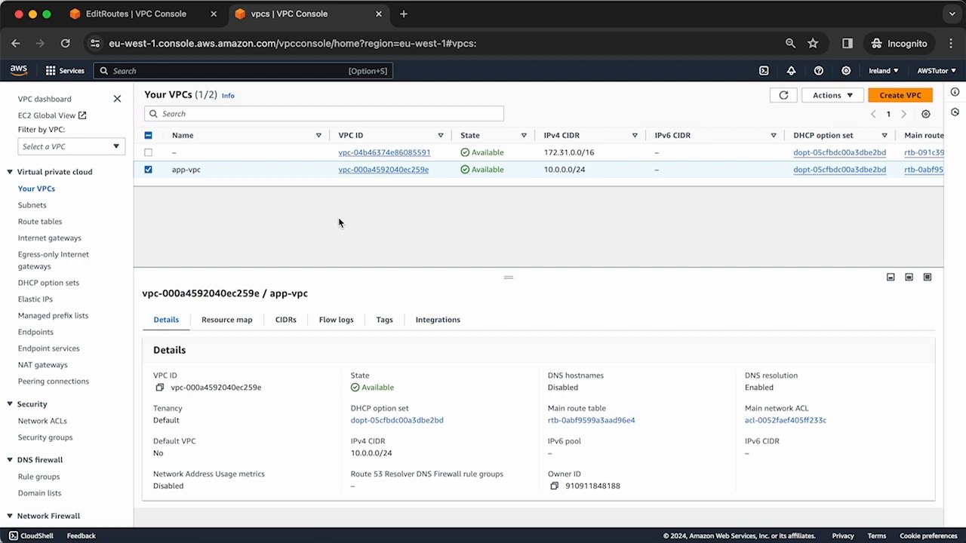
pyautogui.click(147, 169)
pyautogui.click(154, 156)
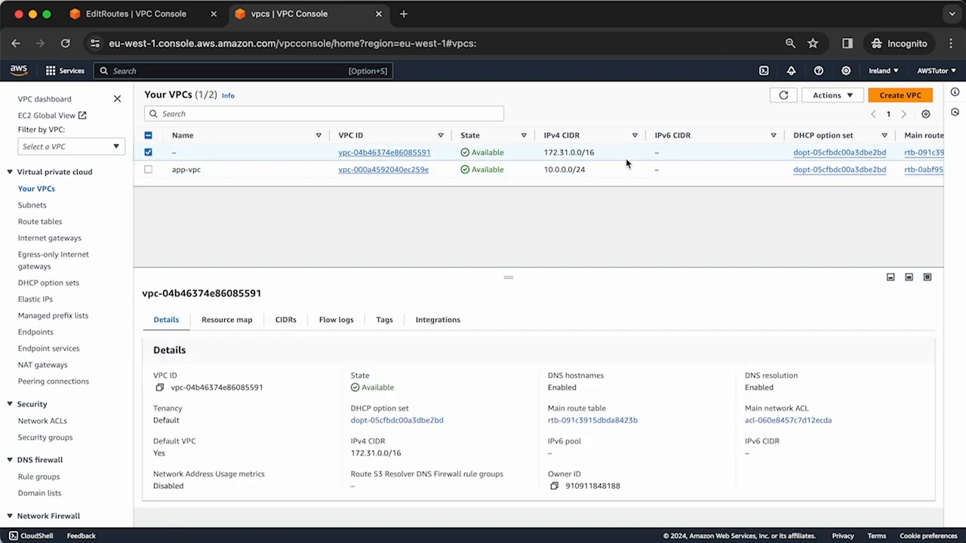
pyautogui.moveTo(594, 152); pyautogui.dragTo(544, 154)
pyautogui.press('super+c')
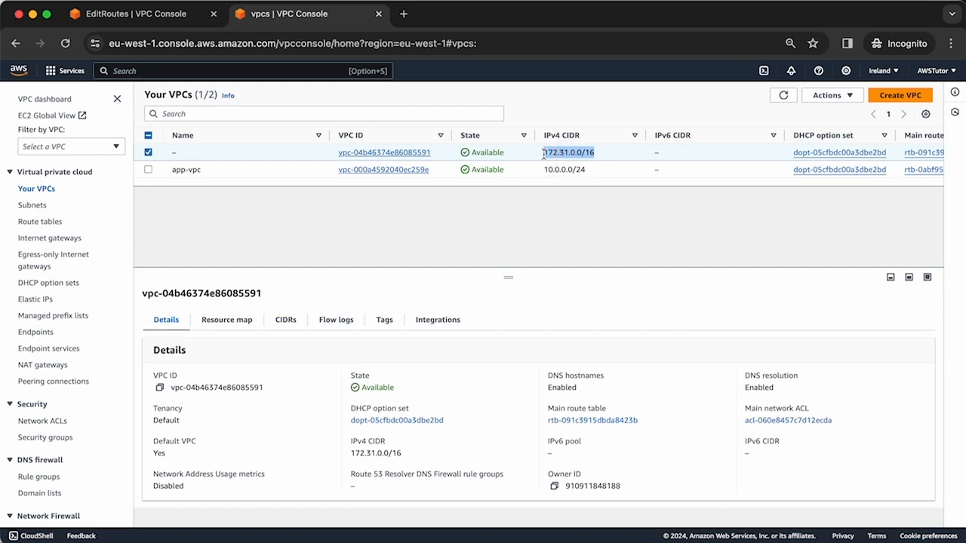
# Return to the route editor, replace the new route's destination with 172.31.0.0/16 and save the route changes
pyautogui.click(126, 18)
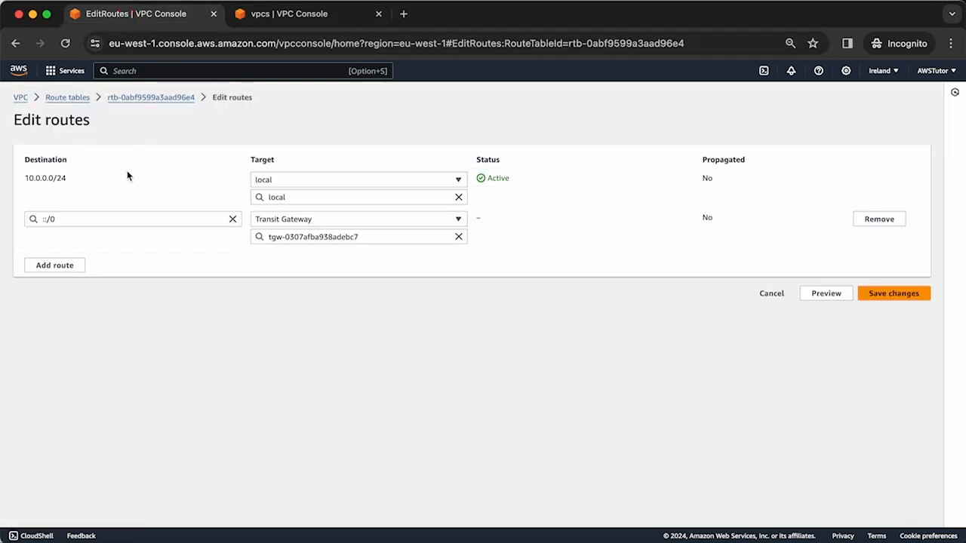
pyautogui.click(107, 219)
pyautogui.press('super+a')
pyautogui.press('super+v')
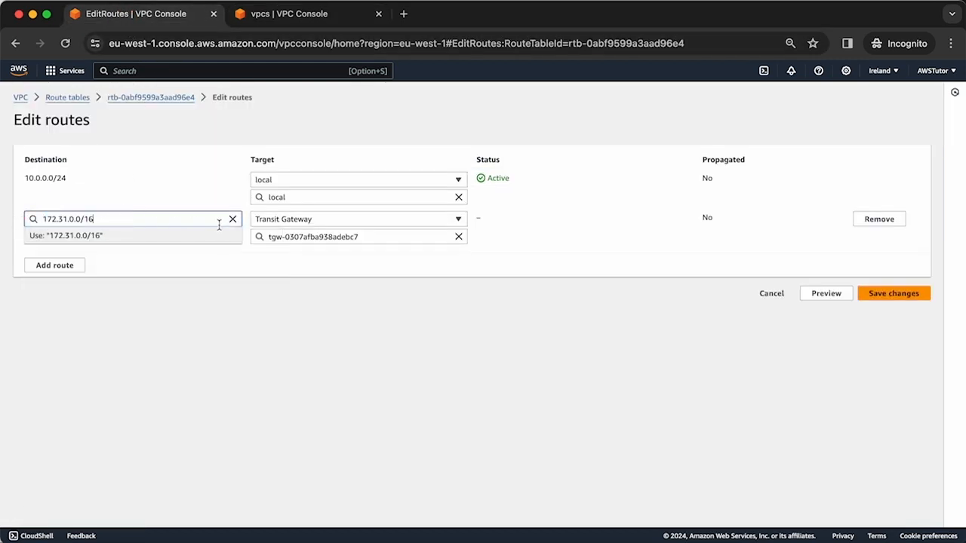
pyautogui.click(146, 233)
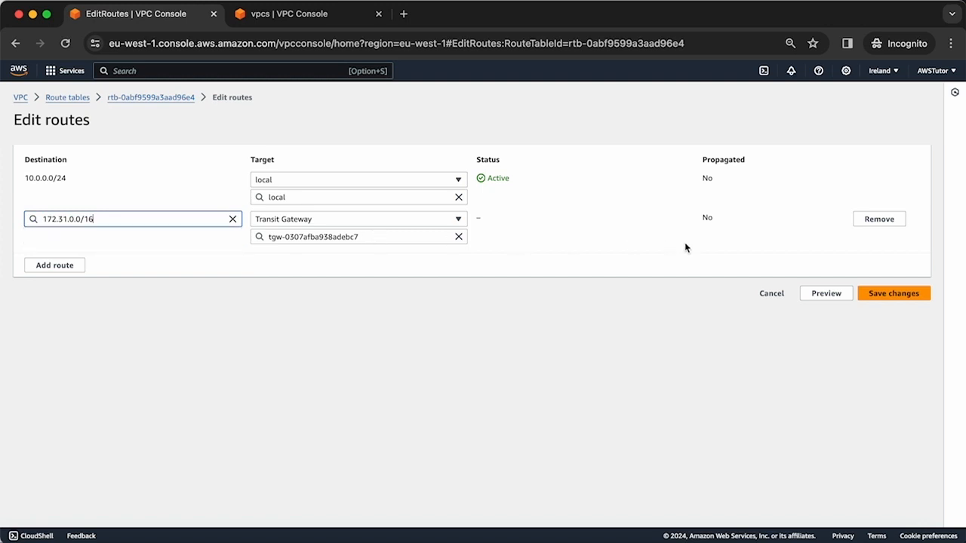
pyautogui.click(884, 296)
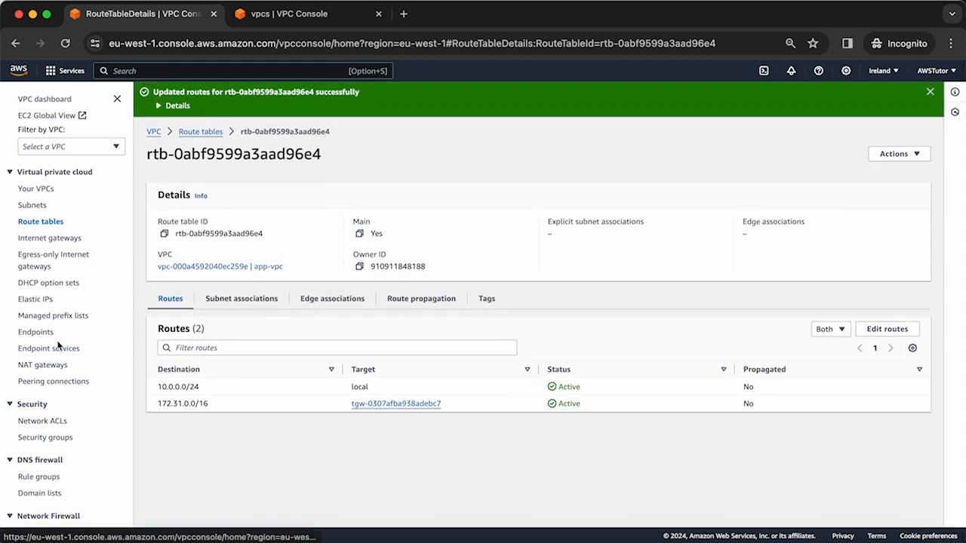
# View the list of transit gateways and the list of transit gateway attachments
pyautogui.scroll(-5, 55, 344)
pyautogui.scroll(-5, 52, 343)
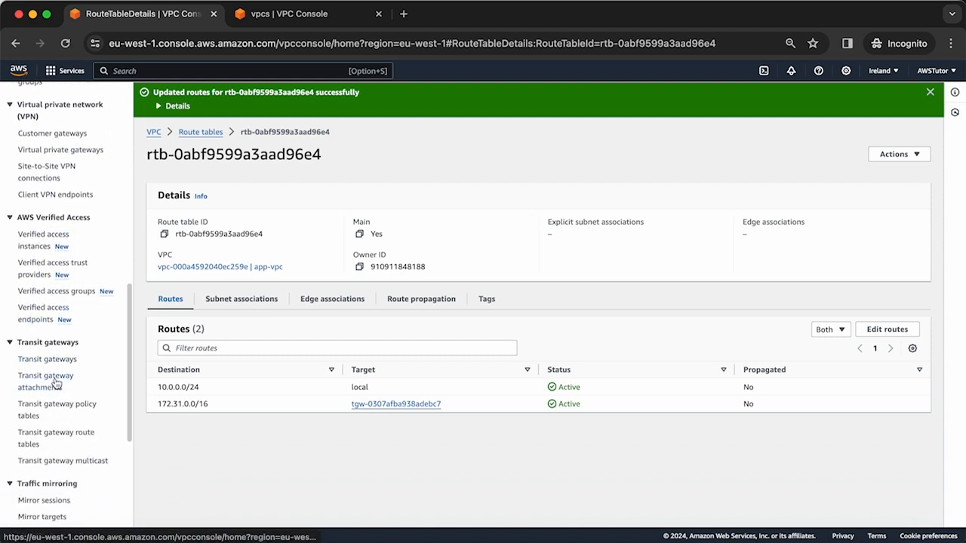
pyautogui.click(46, 359)
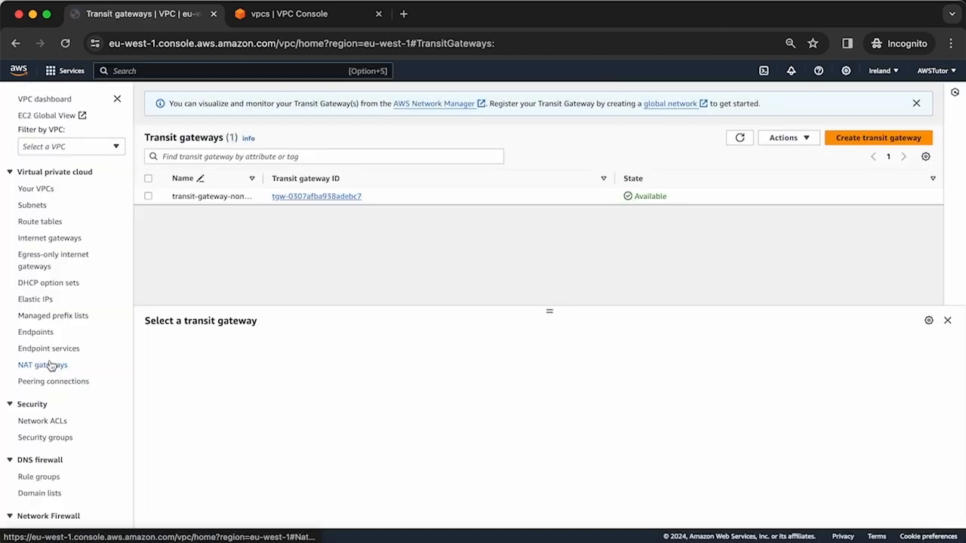
pyautogui.scroll(-3, 52, 368)
pyautogui.scroll(-12, 74, 396)
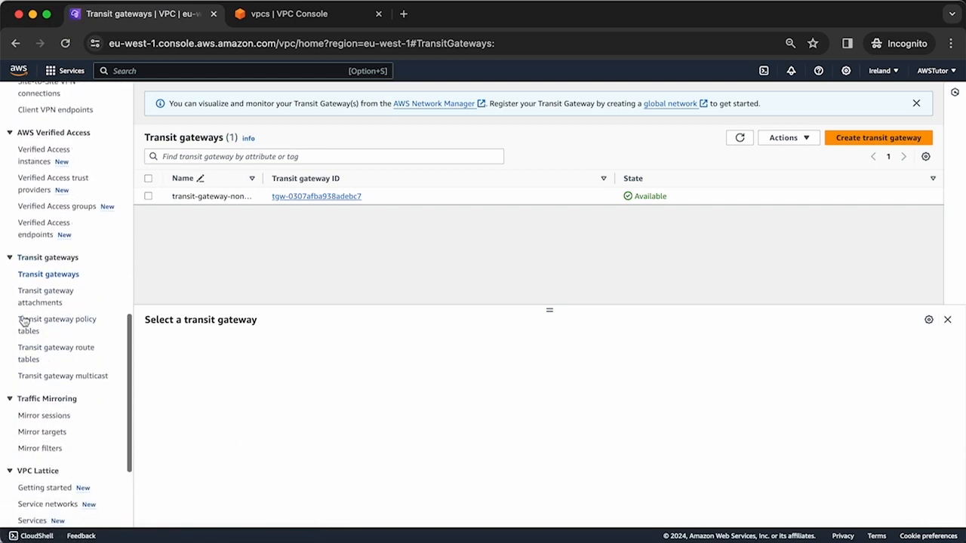
pyautogui.click(31, 302)
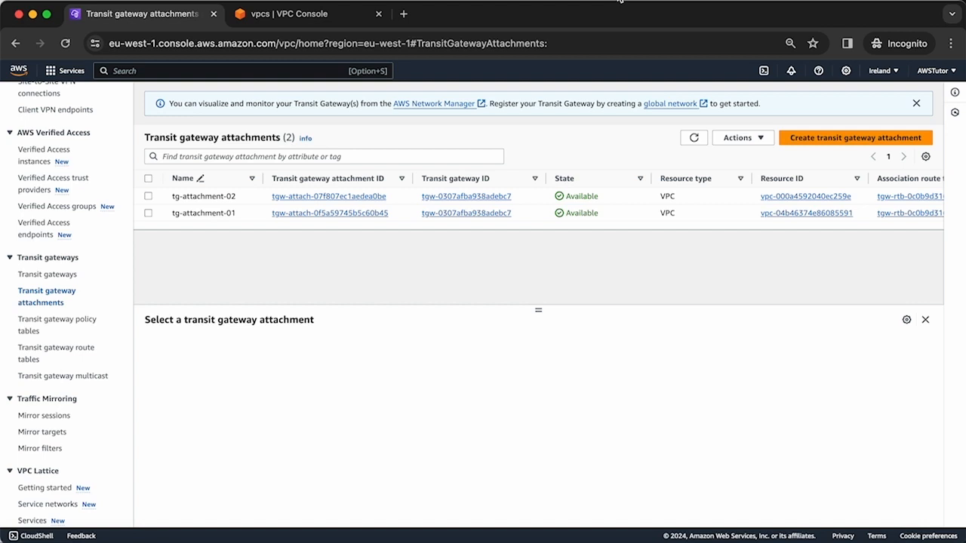
pyautogui.click(621, 0)
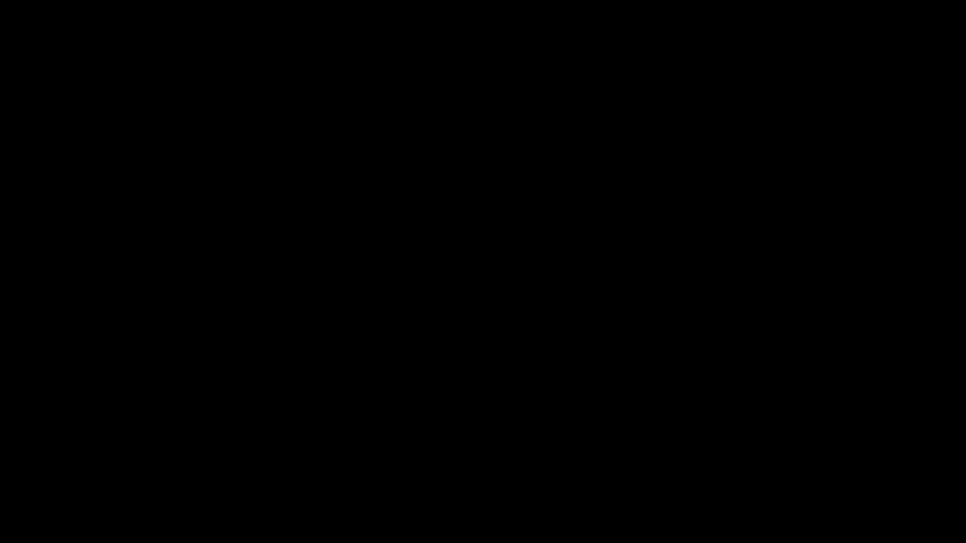